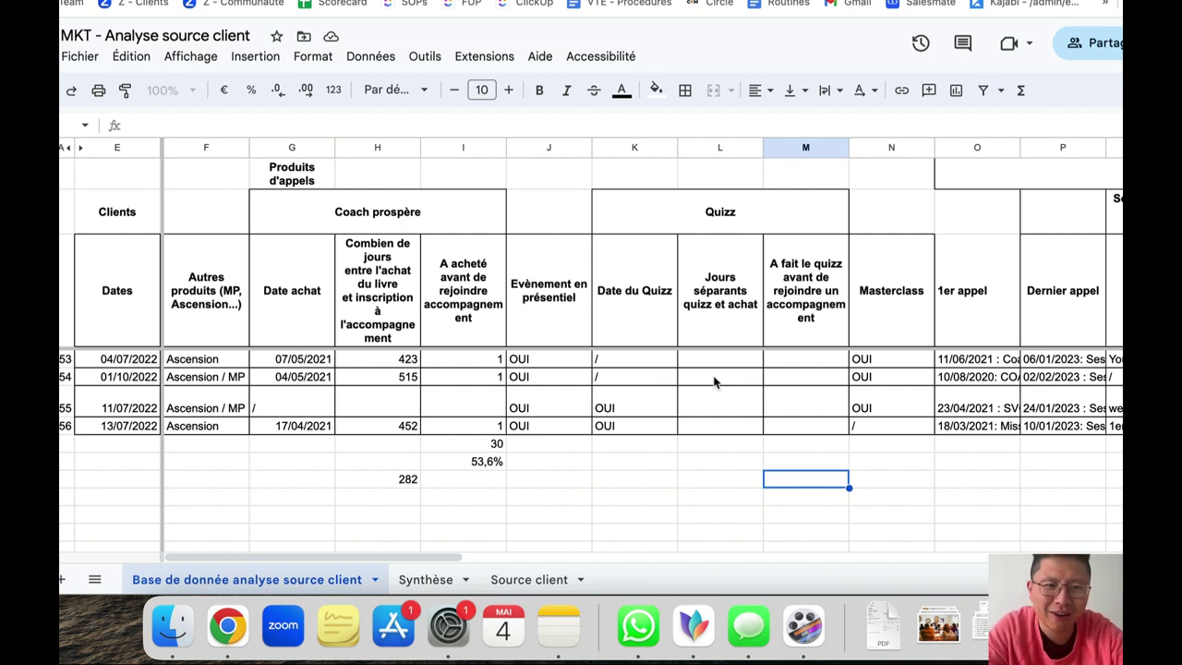
Step: Review the client rows from the end of the list back to the first client and select the Dates column
scroll(714, 382, up, 2)
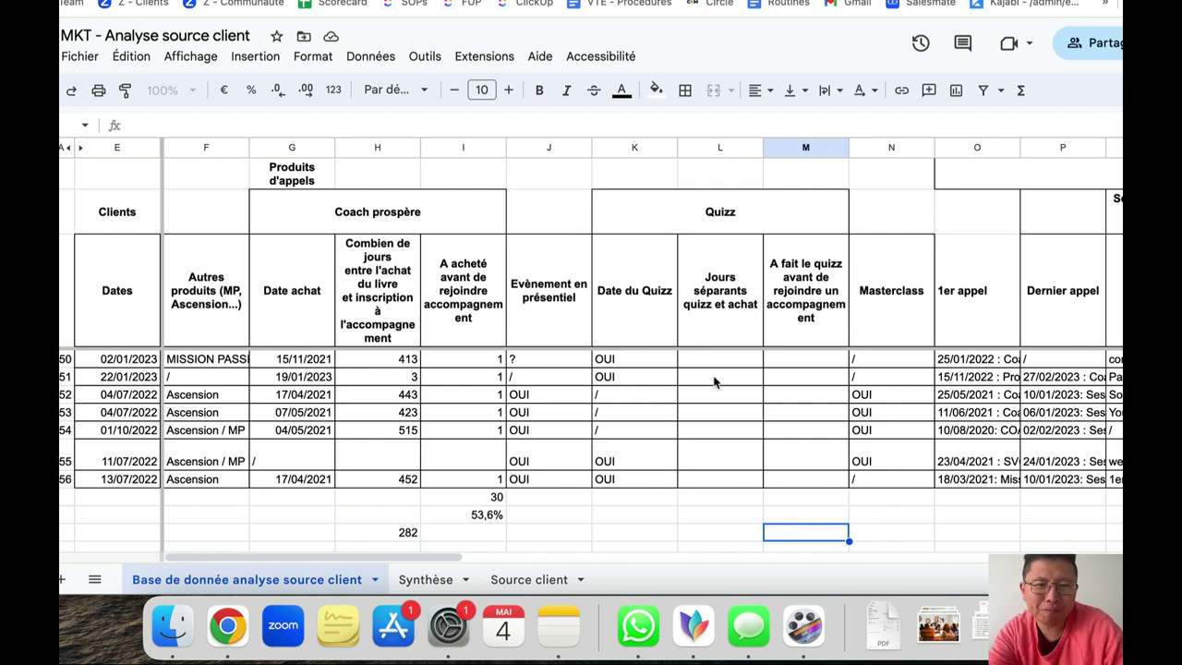
scroll(714, 381, up, 10)
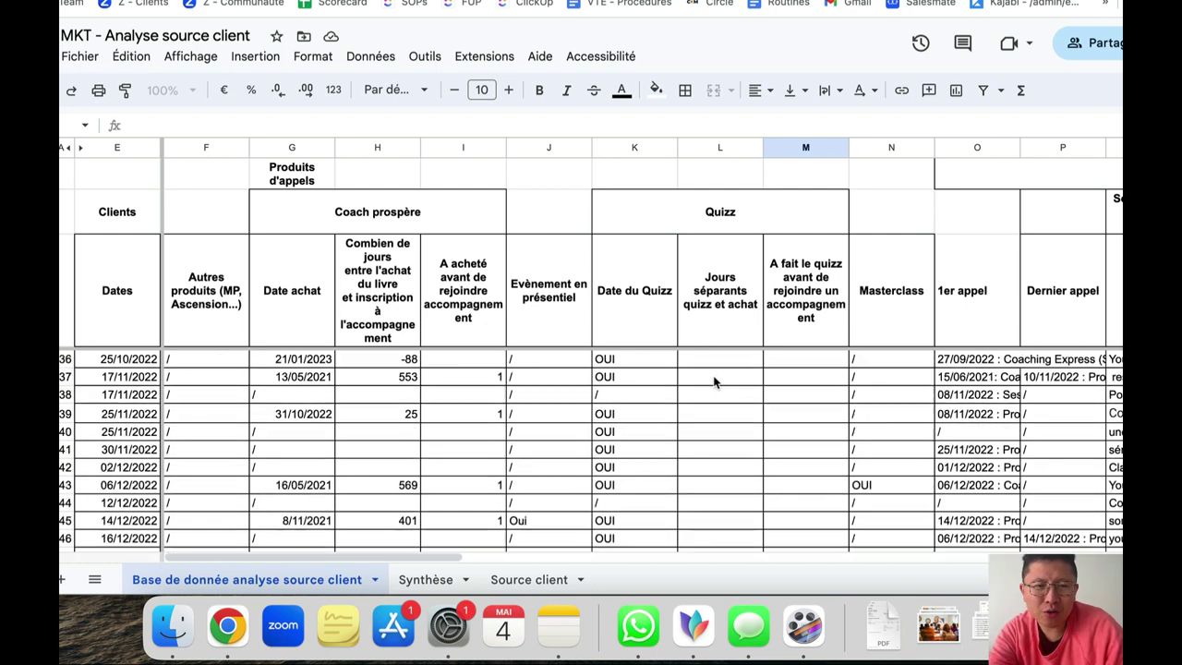
scroll(714, 381, up, 10)
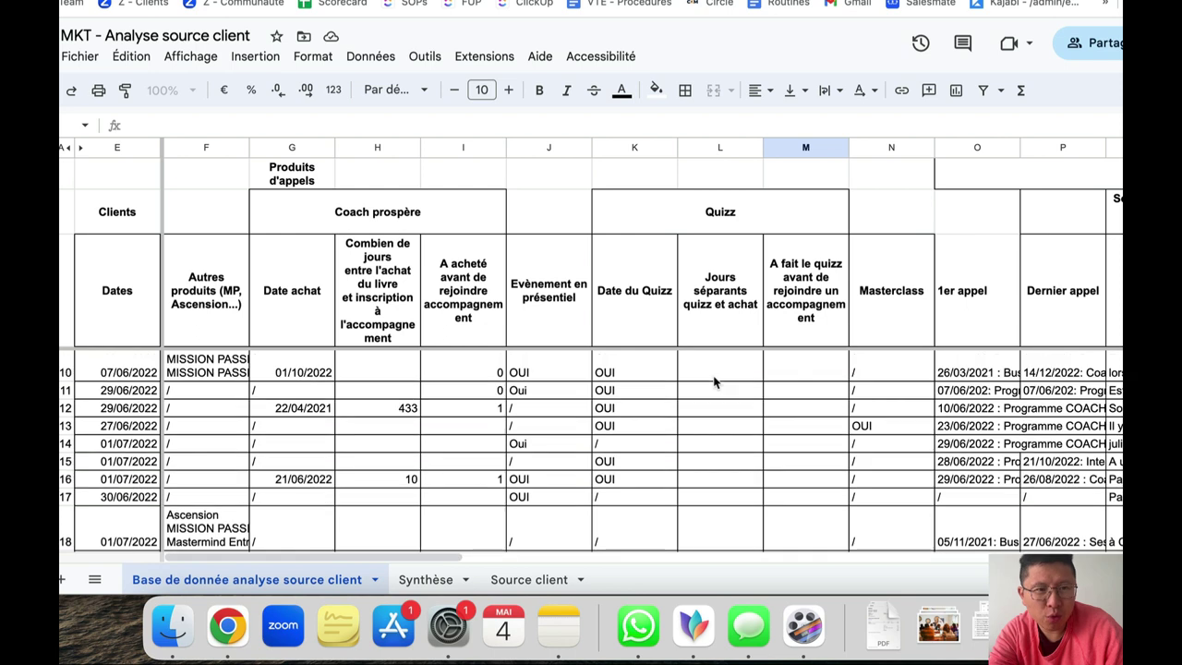
scroll(714, 381, up, 2)
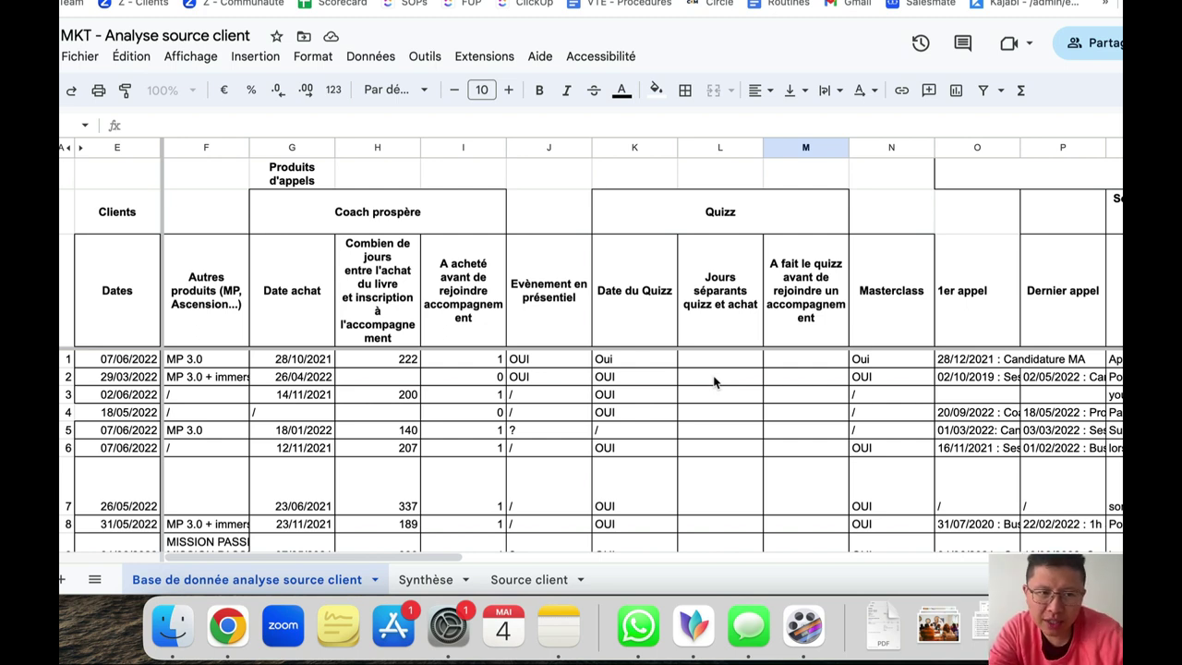
click(118, 147)
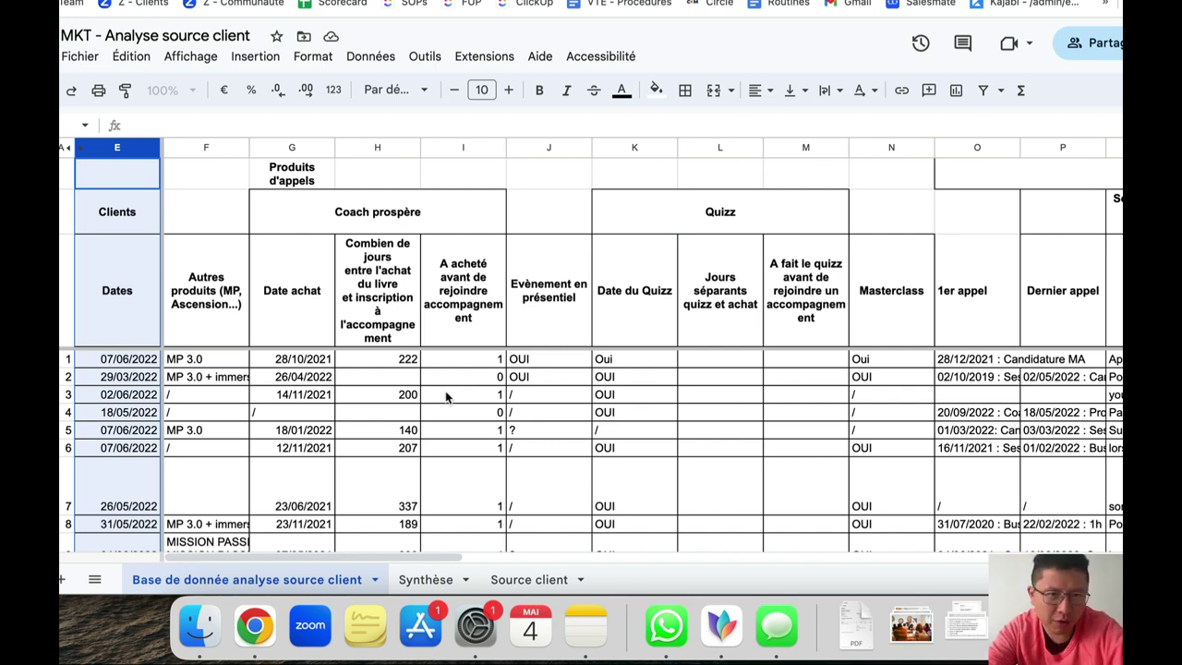
Step: Examine the total and percentage formulas below the "A acheté avant de rejoindre accompagnement" column of Coach prospère
scroll(445, 397, down, 6)
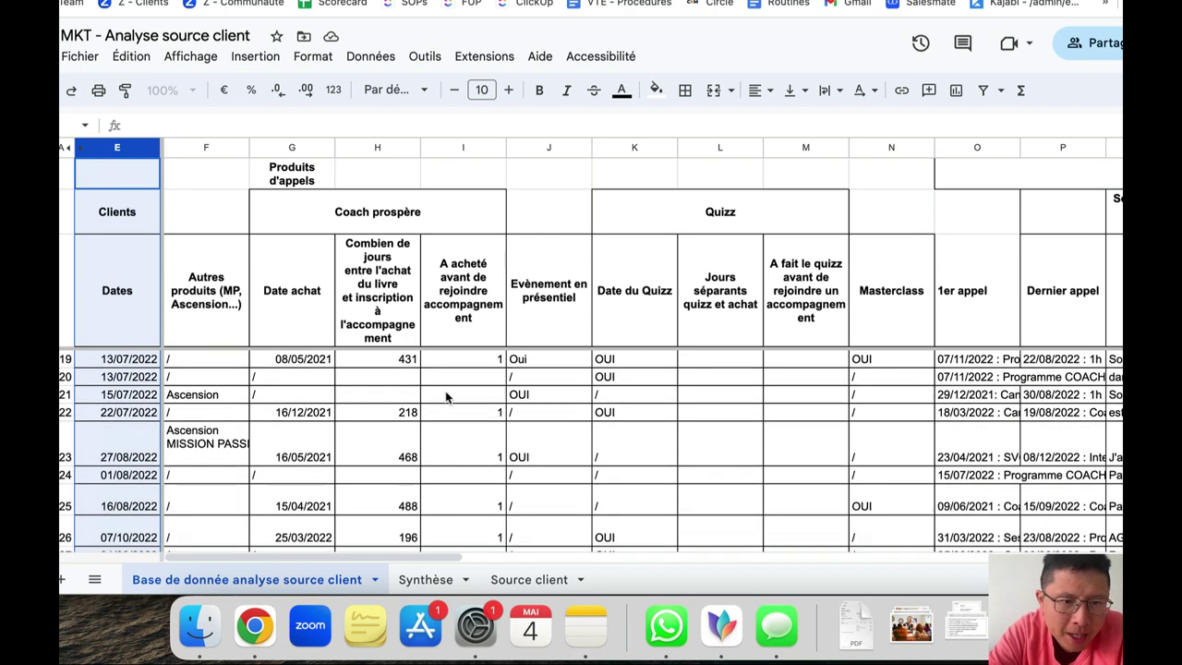
scroll(445, 397, down, 10)
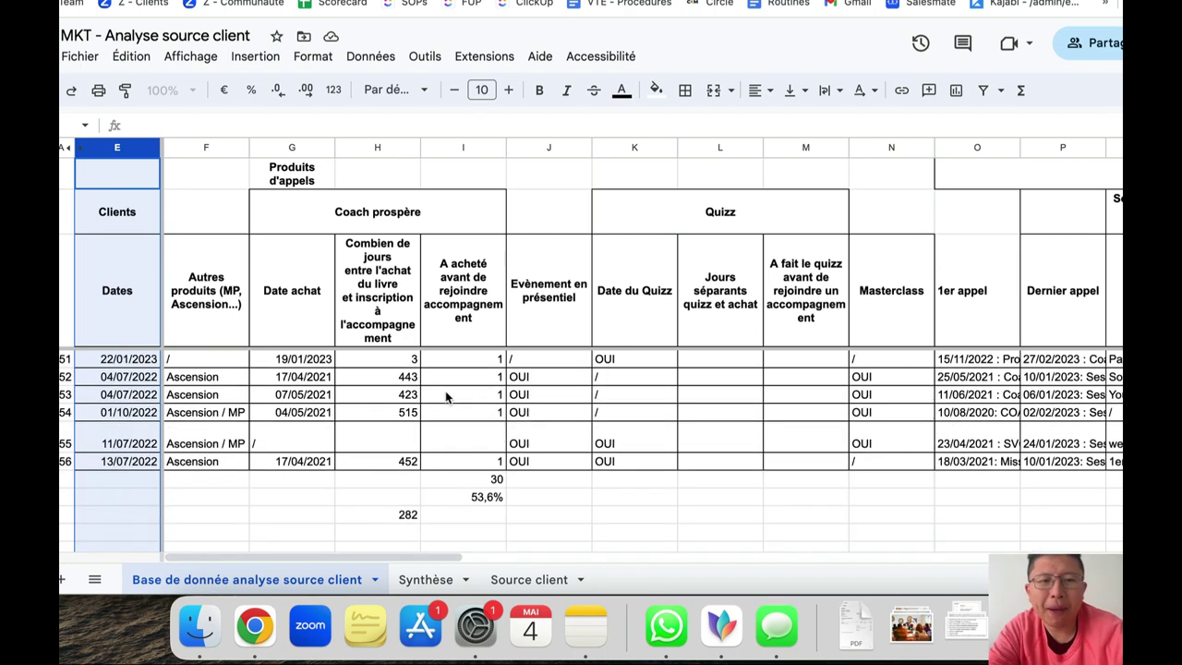
scroll(445, 397, down, 3)
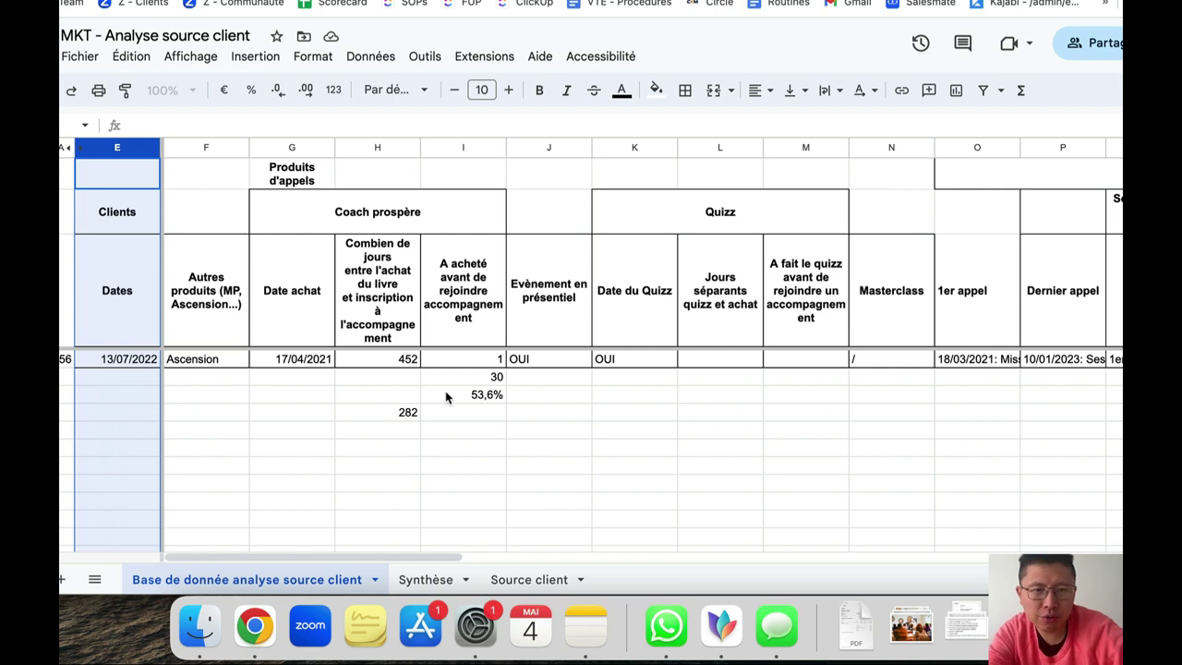
click(445, 394)
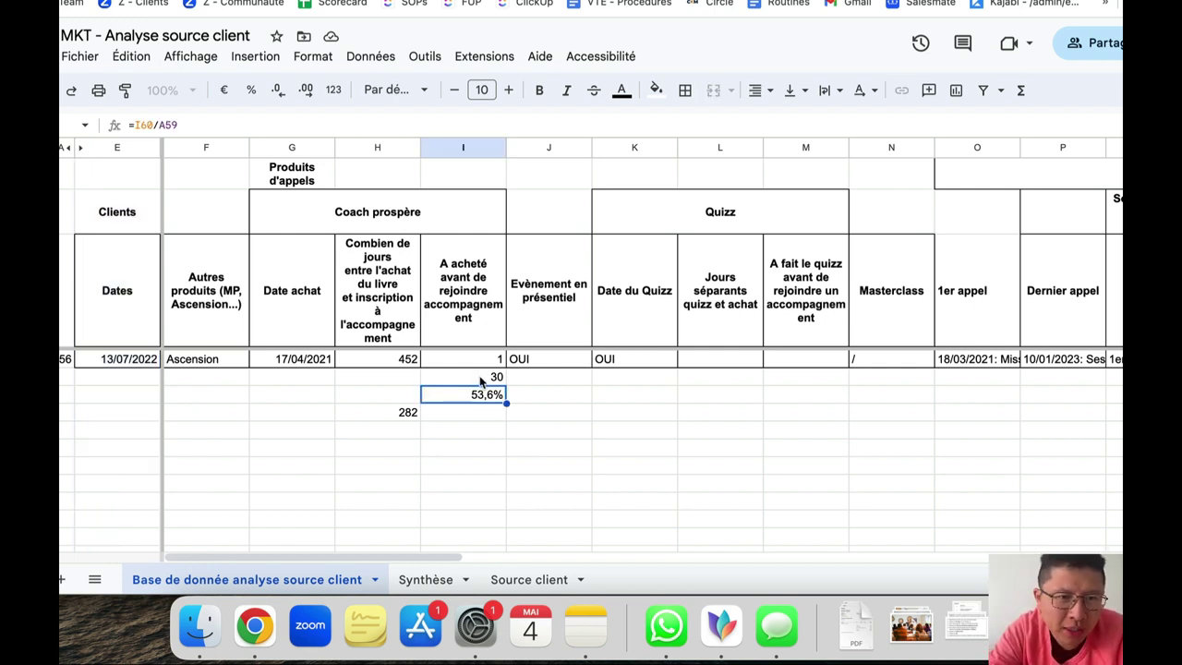
click(480, 379)
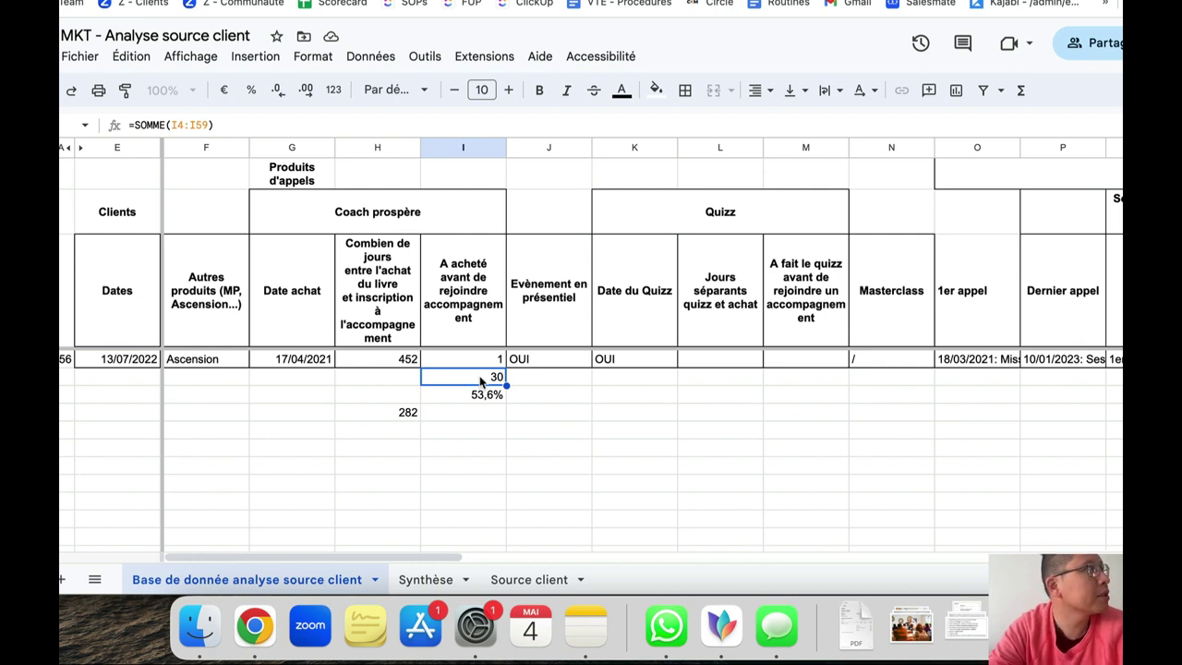
scroll(481, 381, up, 1)
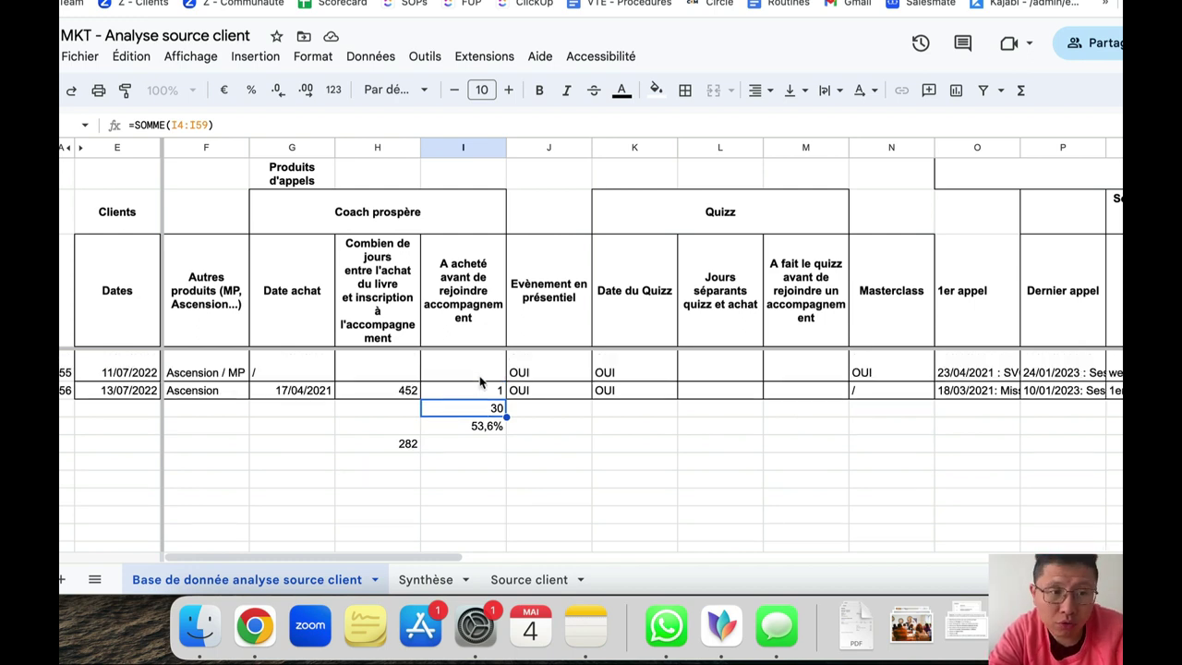
click(471, 427)
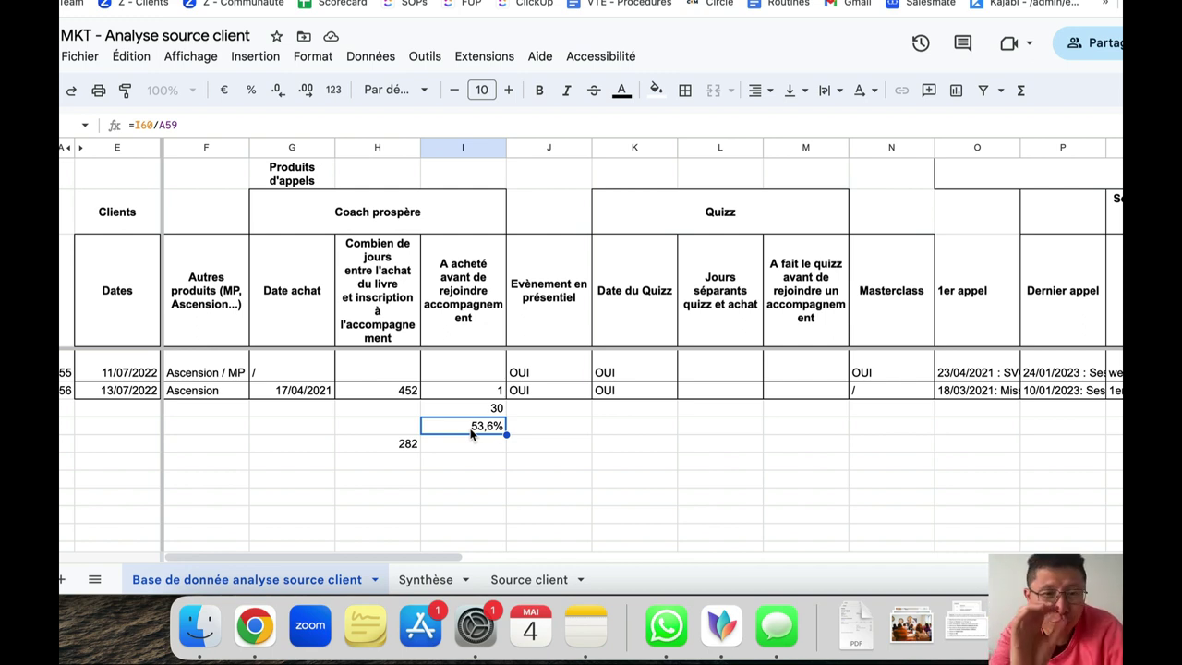
click(477, 441)
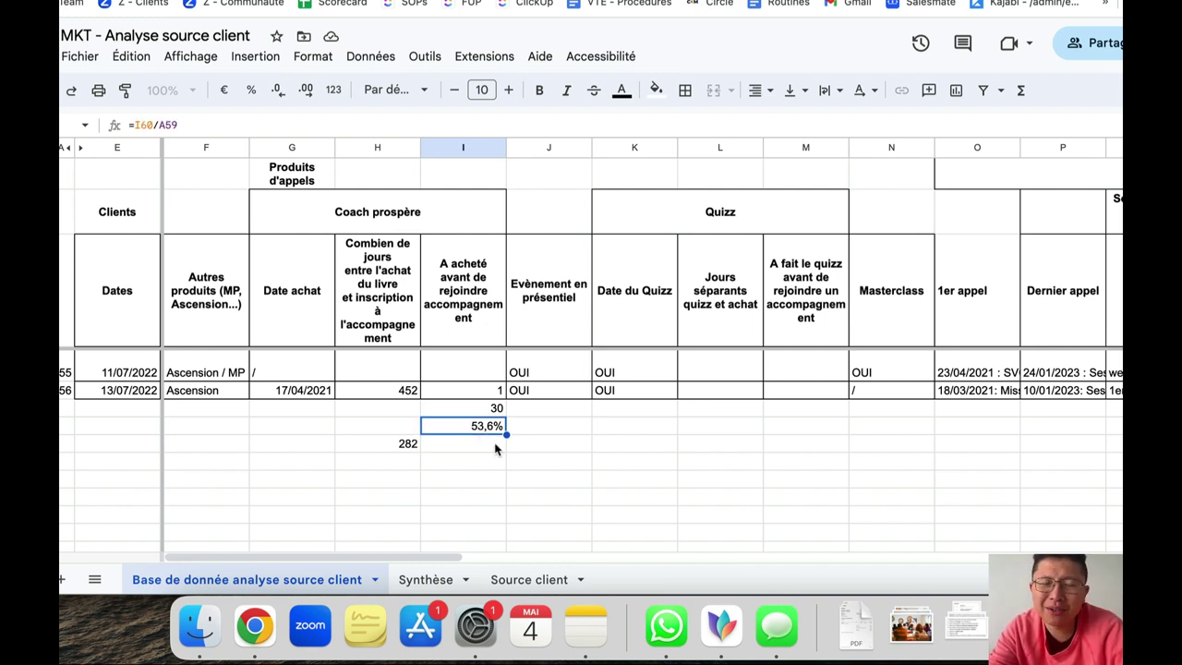
Step: Check the average number of days between buying the book and joining the accompagnement, below the Coach prospère data
click(410, 448)
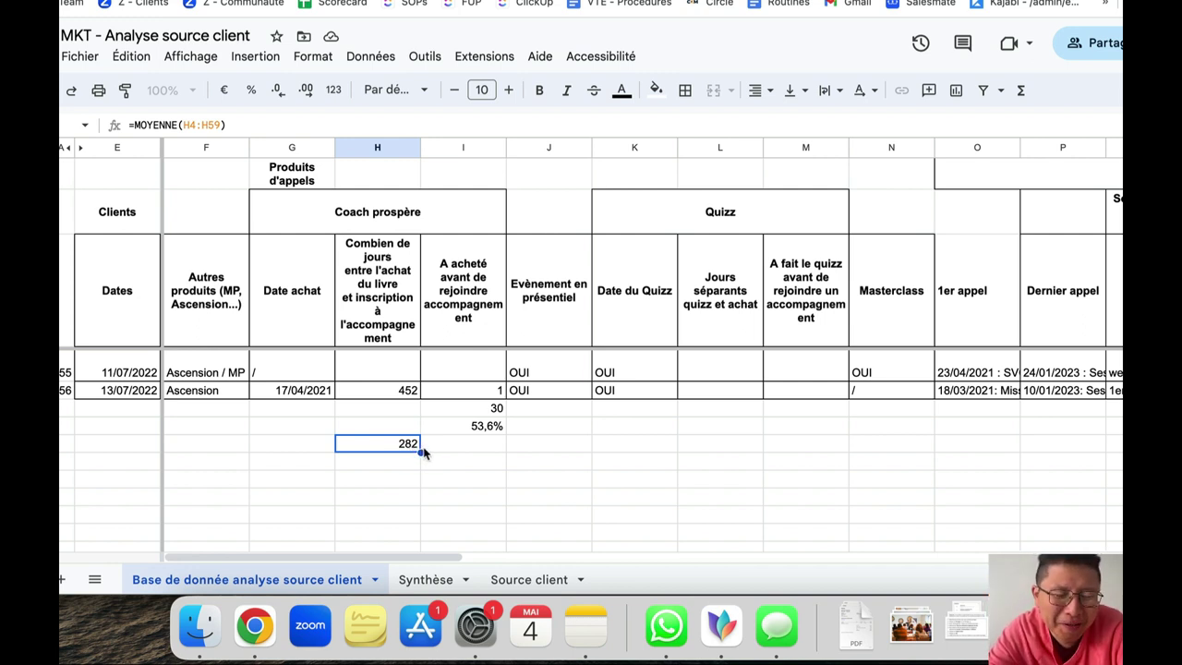
click(425, 452)
click(377, 452)
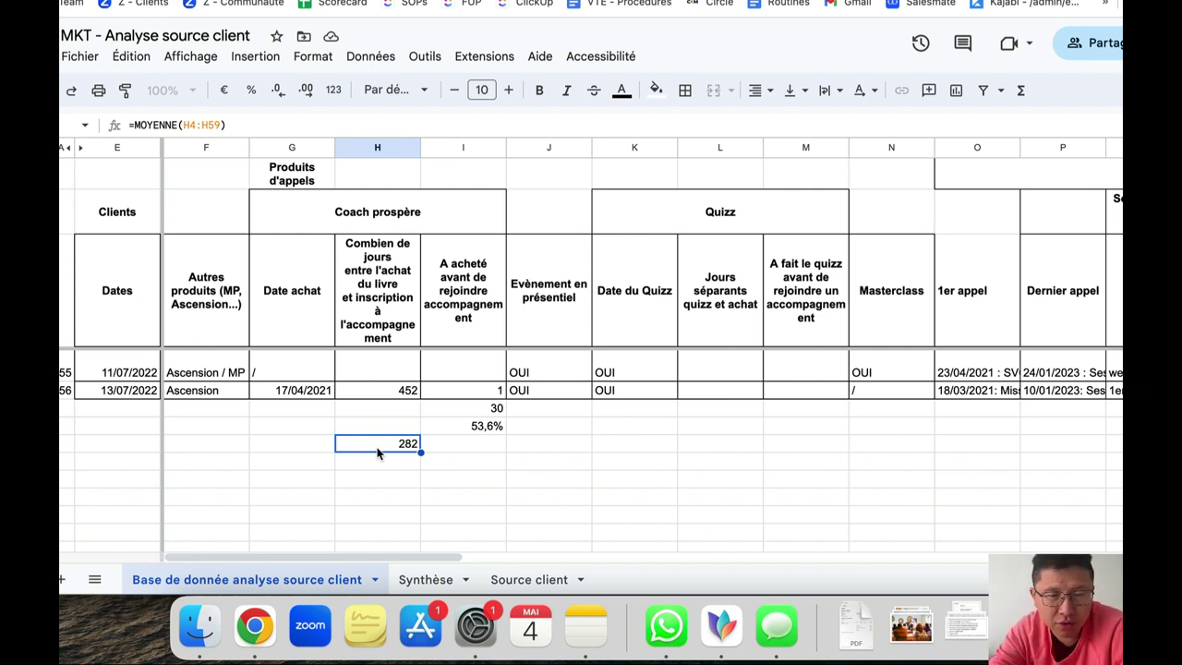
Step: Examine the Quizz columns and their last client rows, selecting the "Date du Quizz" header
scroll(377, 452, right, 5)
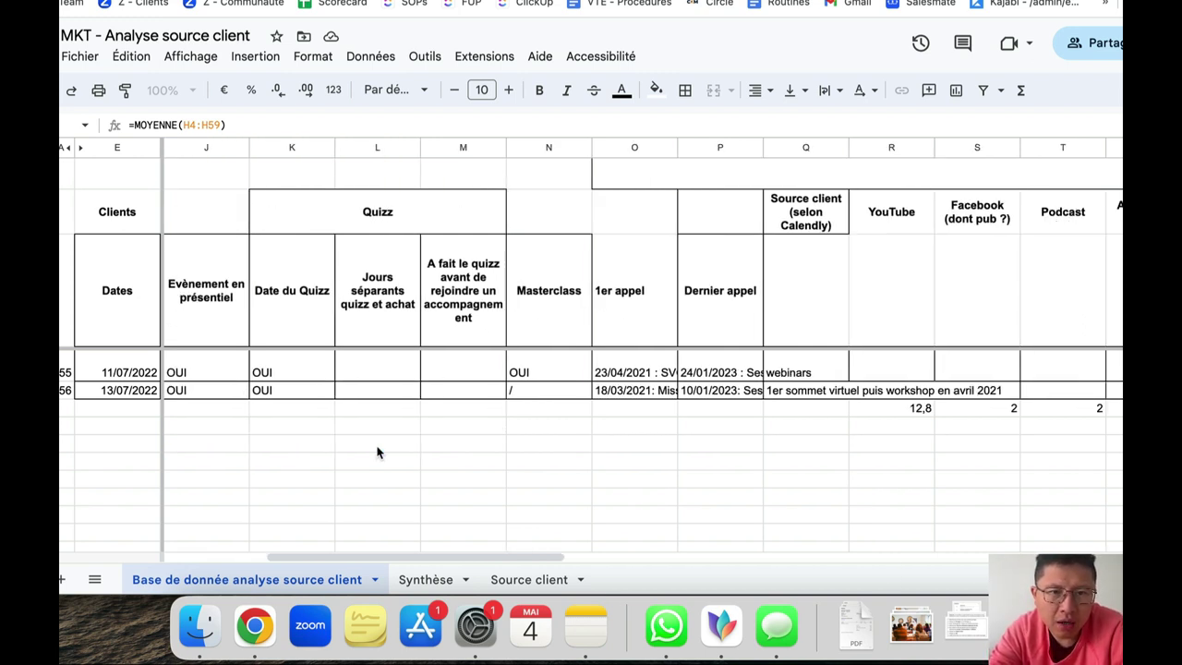
scroll(539, 437, up, 3)
scroll(539, 437, down, 4)
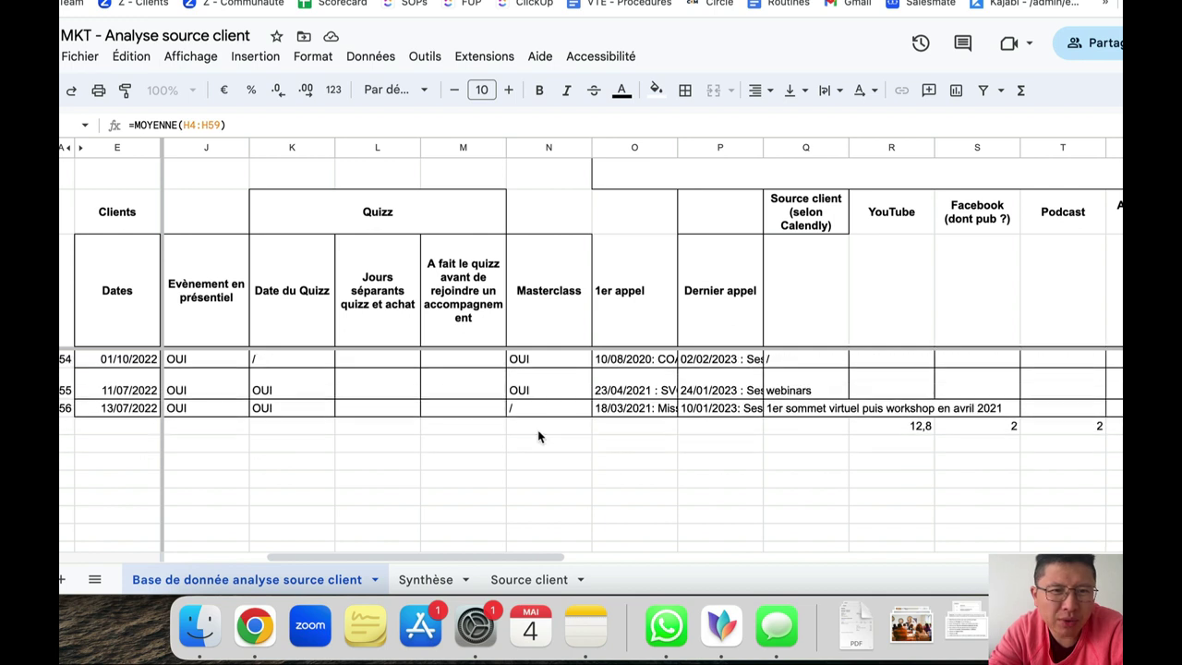
scroll(538, 437, left, 3)
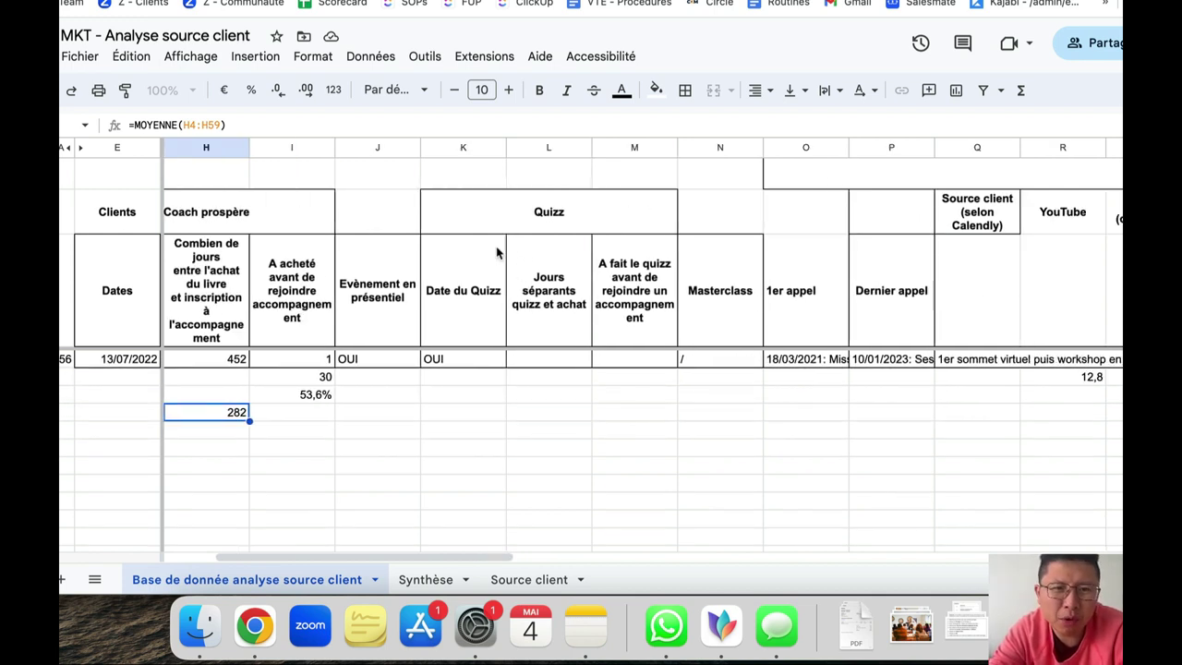
click(488, 272)
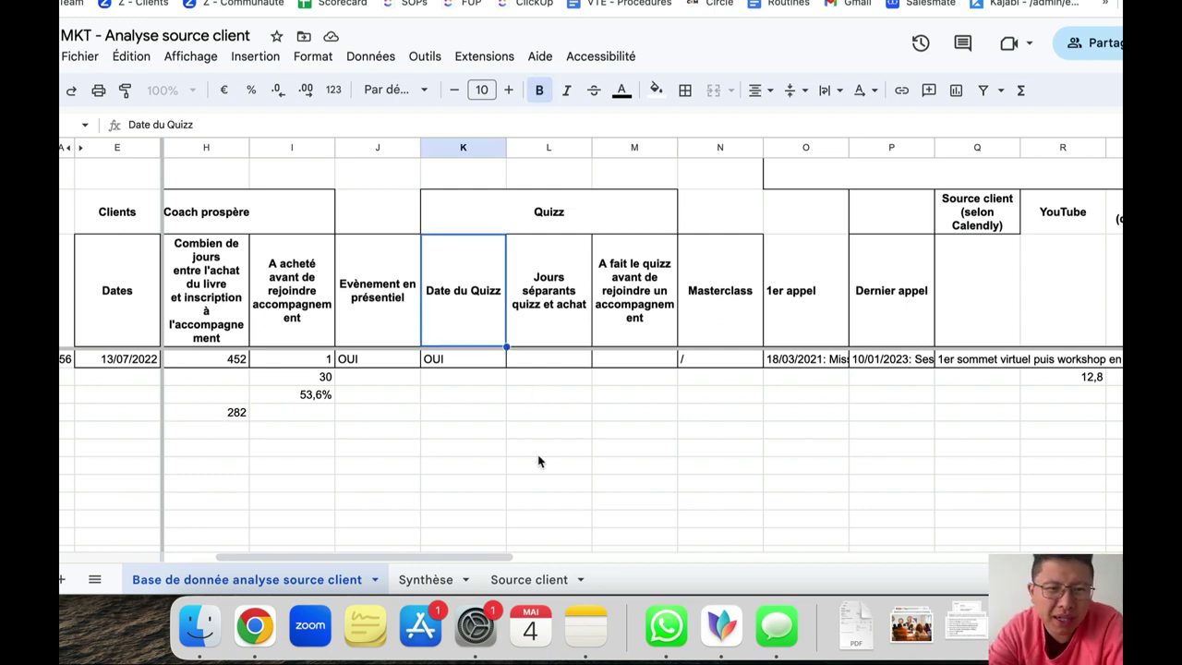
scroll(539, 462, up, 2)
scroll(539, 462, down, 3)
scroll(539, 461, up, 1)
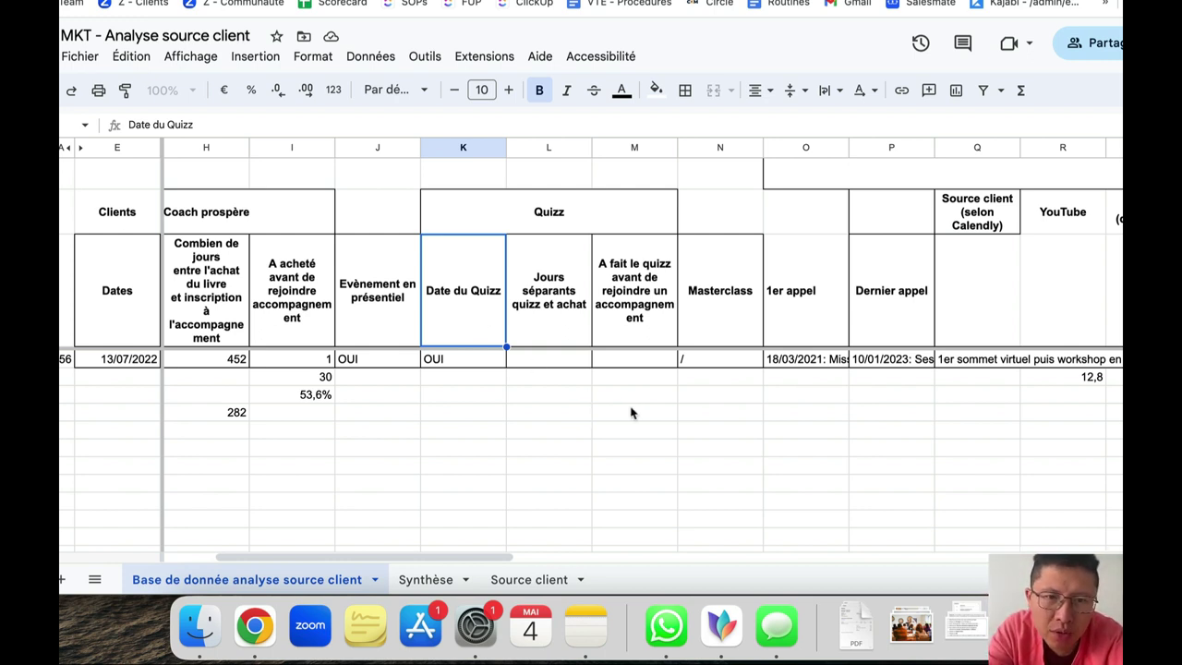
Step: Examine the percentage of clients who attended a Sommet virtuel before joining, below column AG
scroll(632, 413, right, 5)
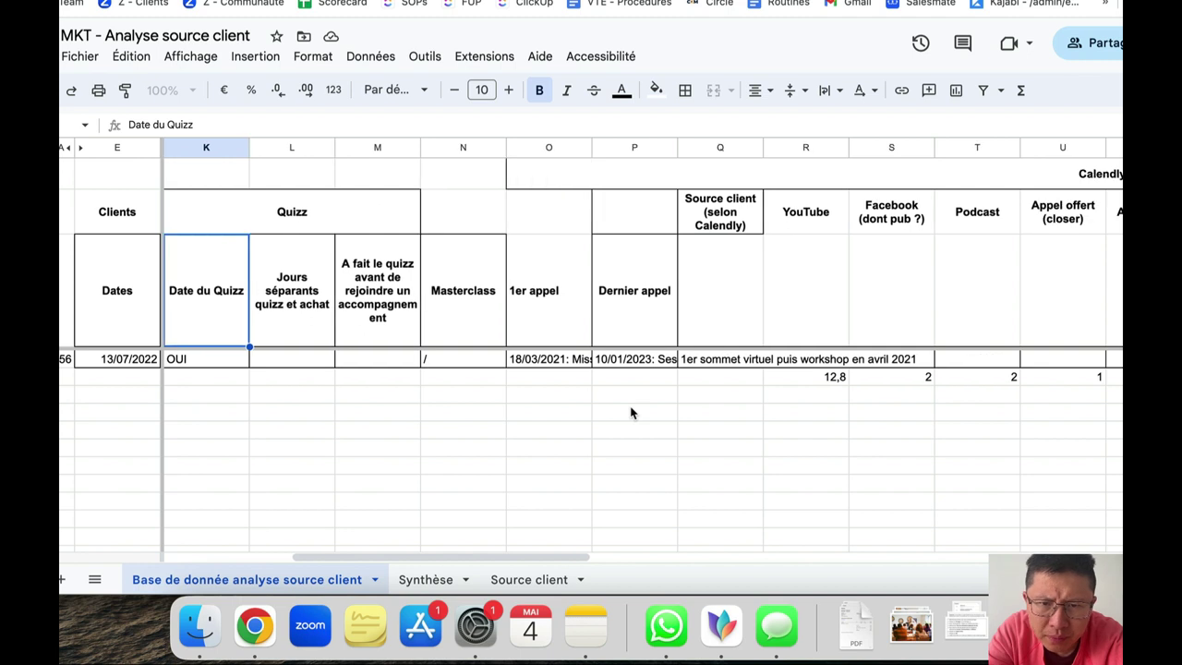
scroll(632, 412, right, 10)
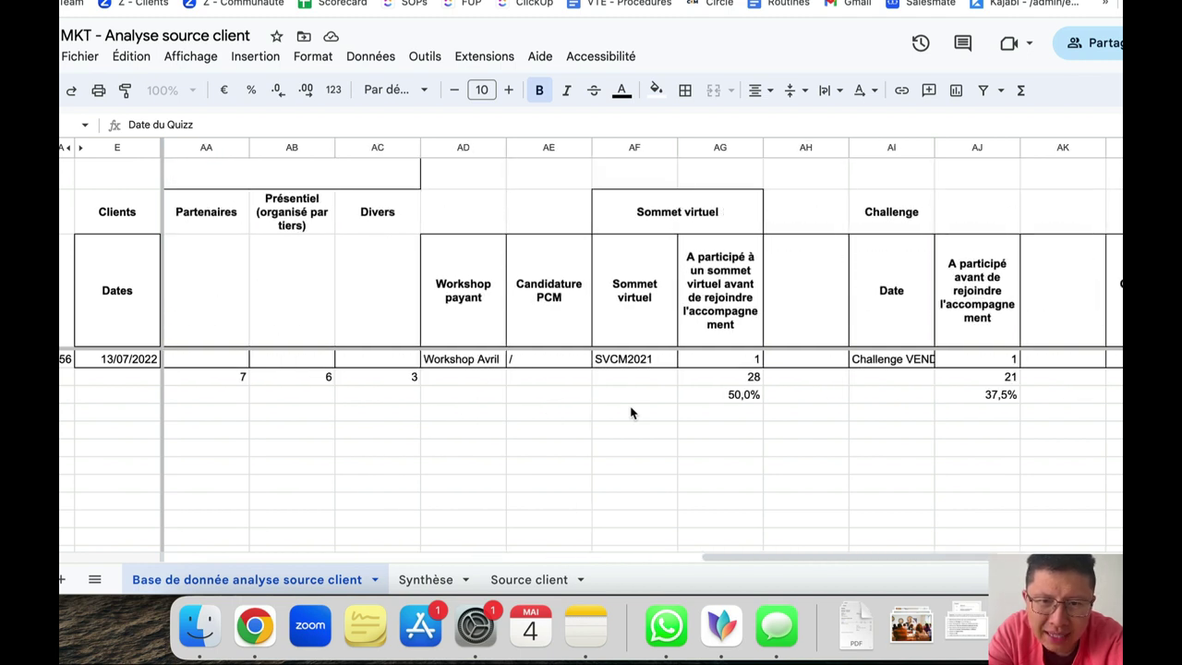
click(747, 400)
click(746, 418)
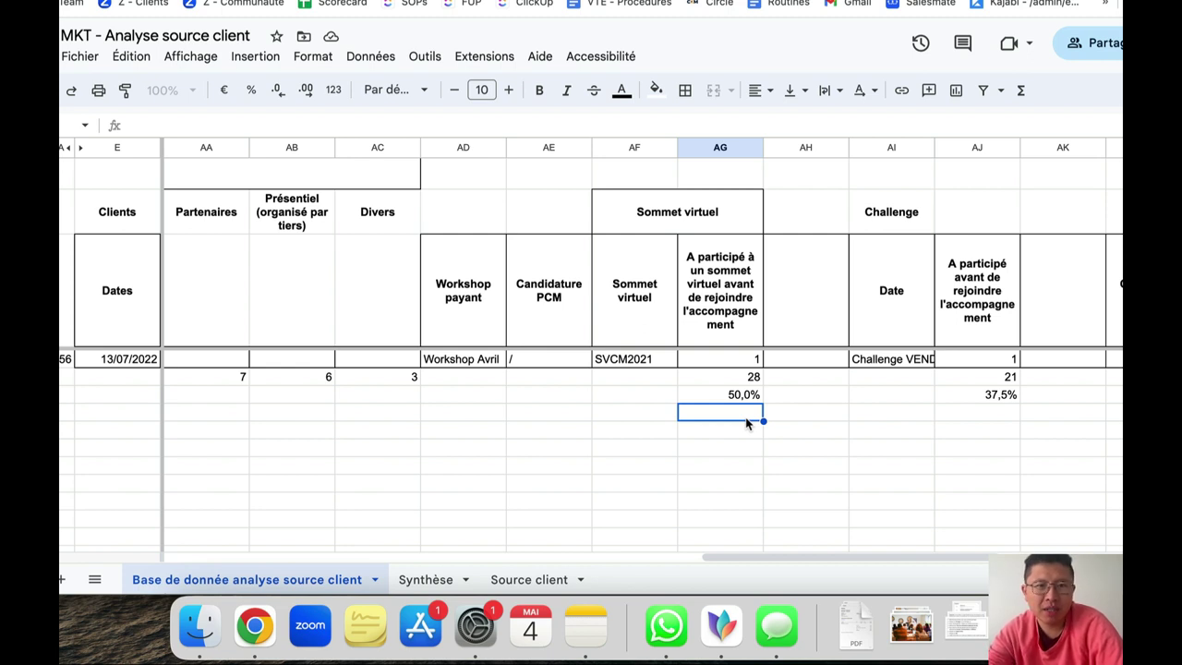
click(742, 397)
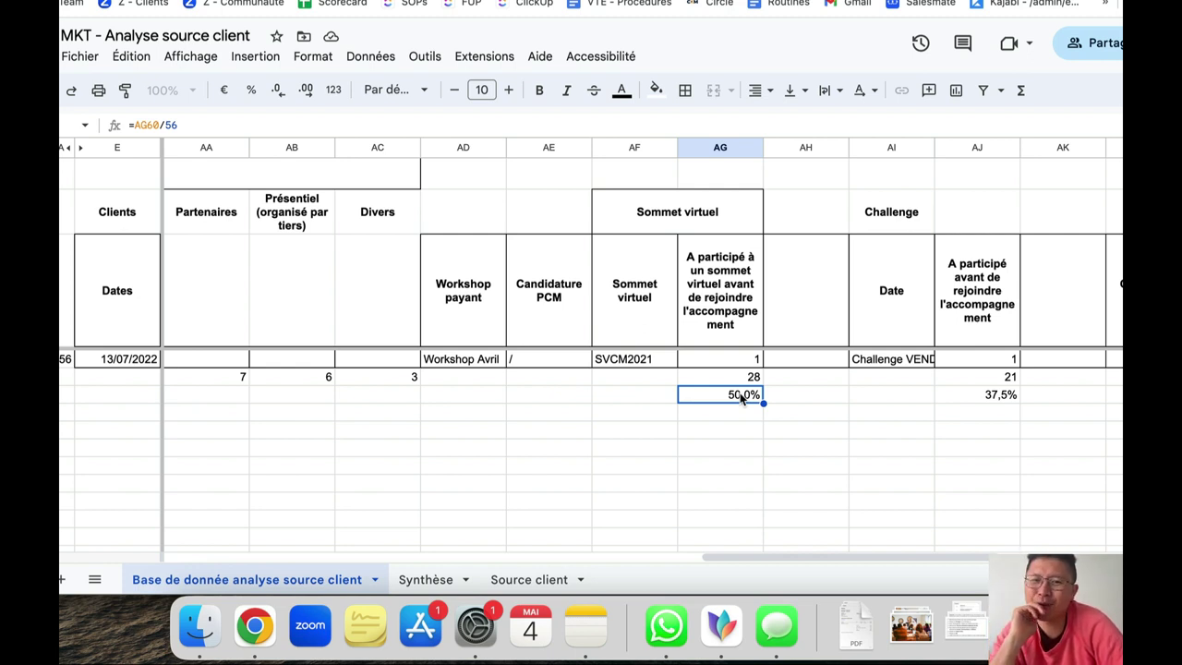
click(742, 414)
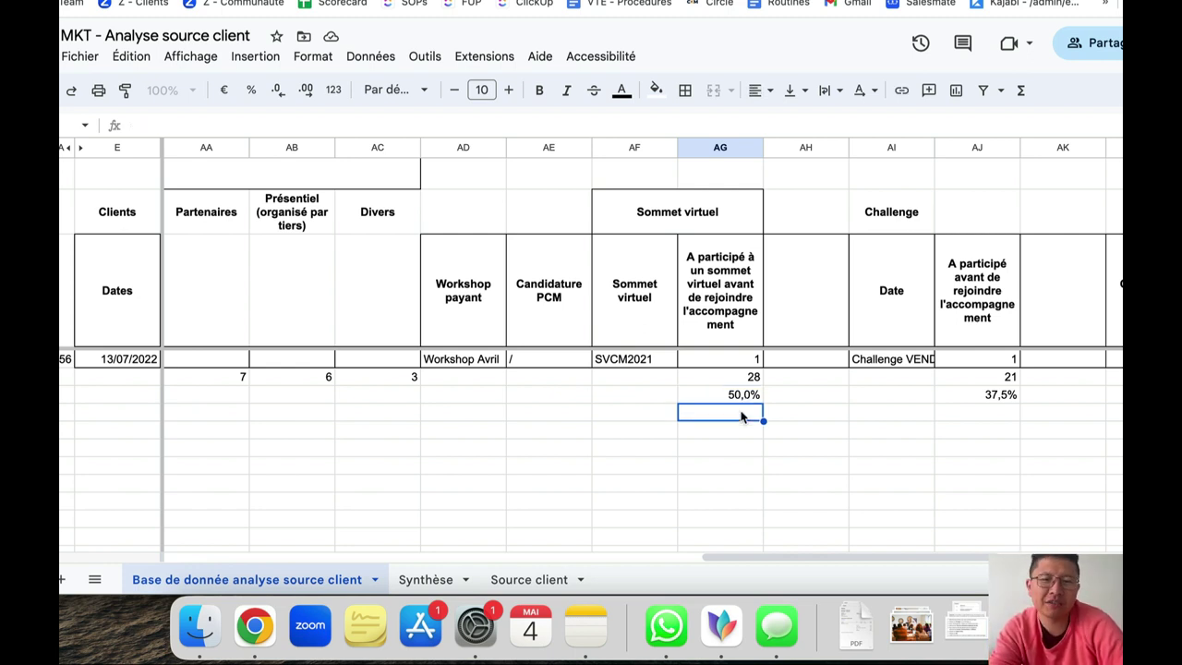
click(745, 400)
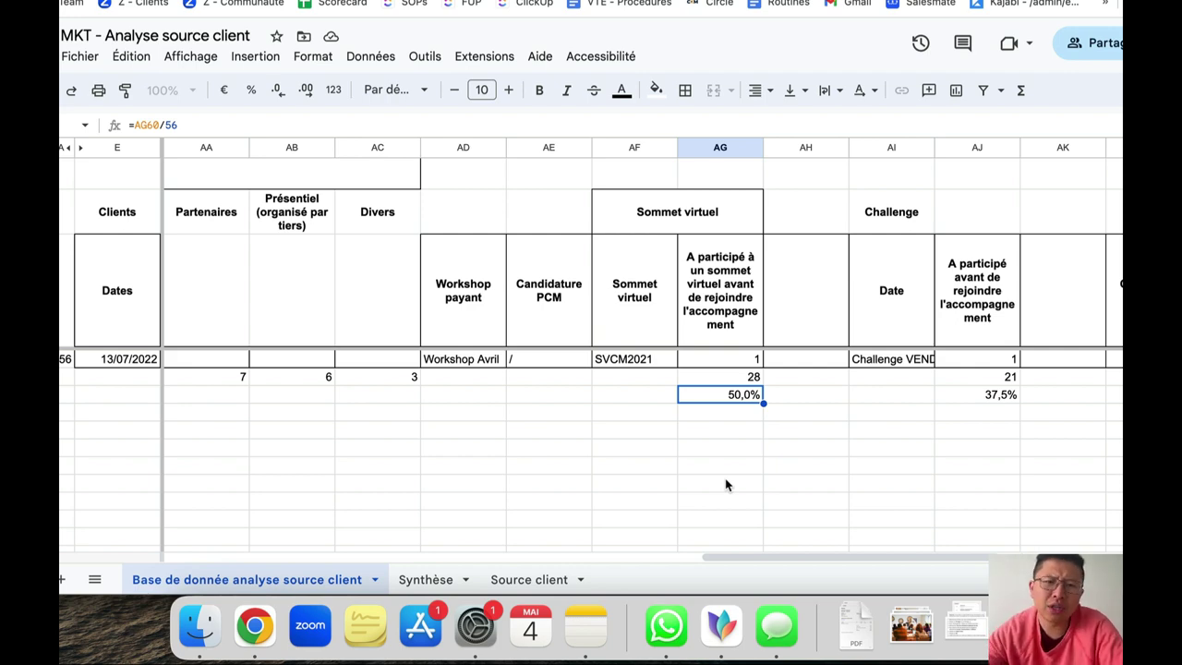
Step: Compare the Coach prospère purchase percentage in column I with the Sommet virtuel participation percentage in column AG
scroll(726, 485, left, 10)
scroll(726, 485, up, 1)
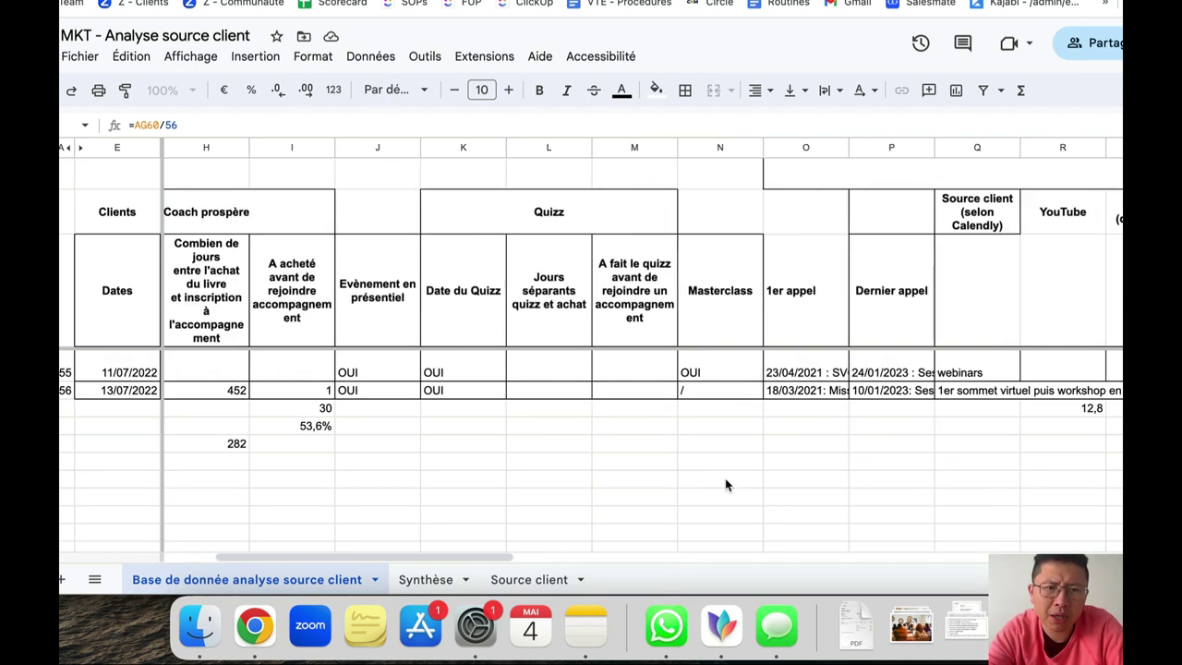
scroll(726, 485, left, 1)
click(385, 430)
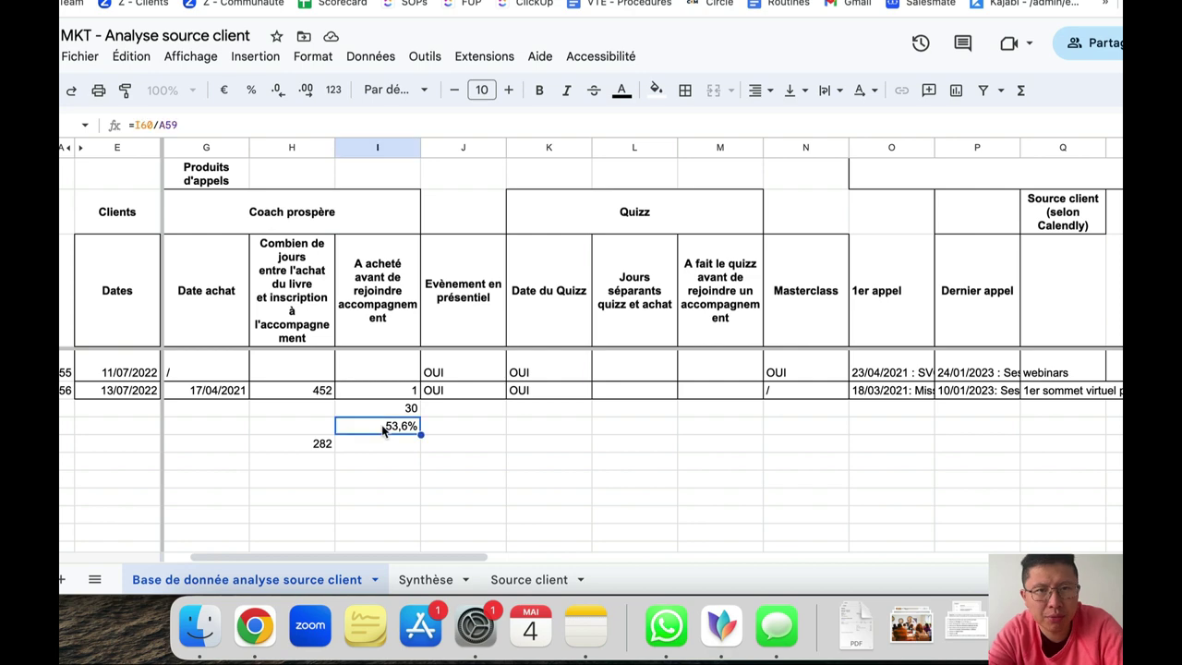
scroll(384, 431, right, 10)
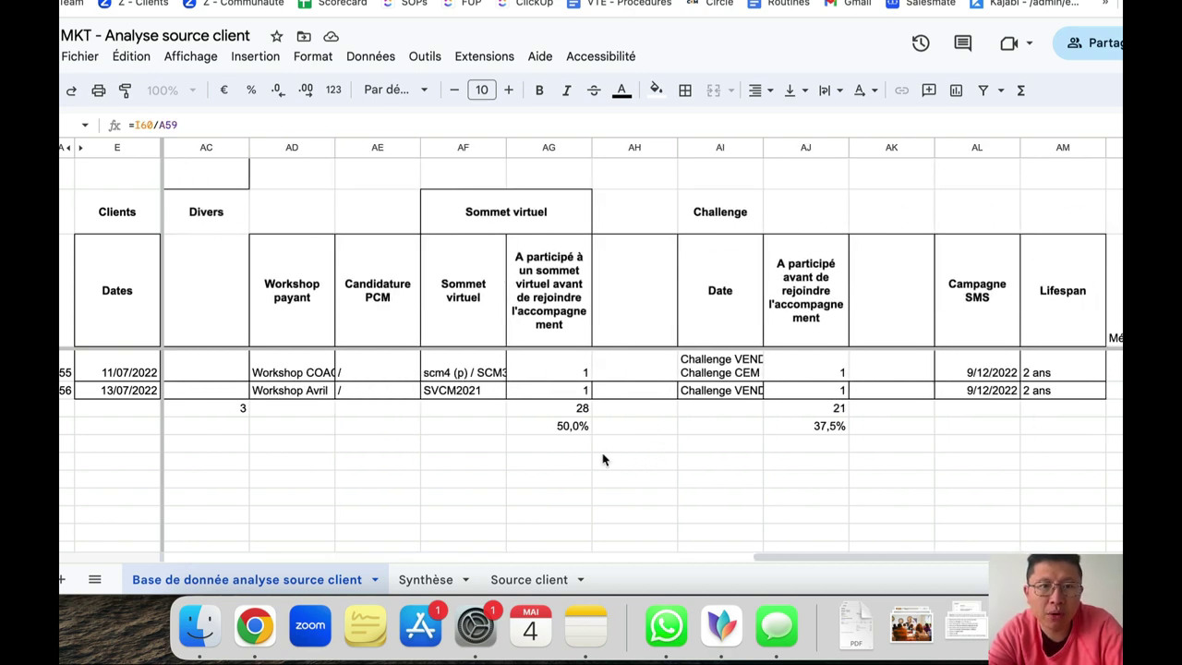
click(580, 461)
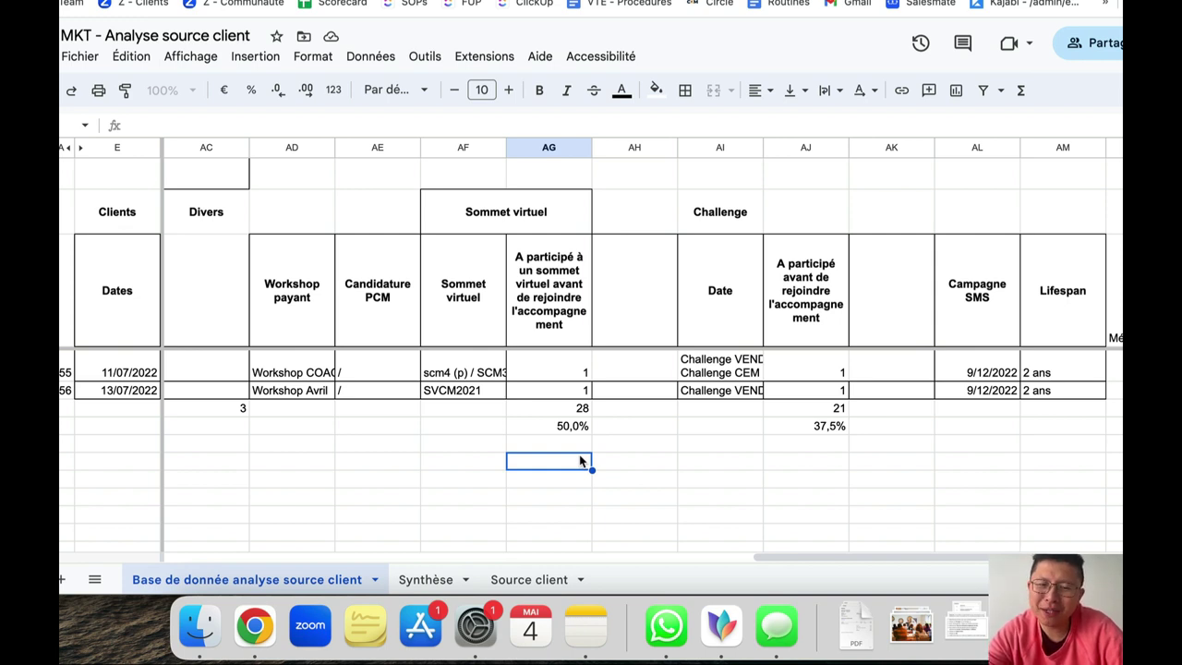
Step: Check the percentage formula for clients who took part in a Challenge before joining, below column AJ
click(837, 427)
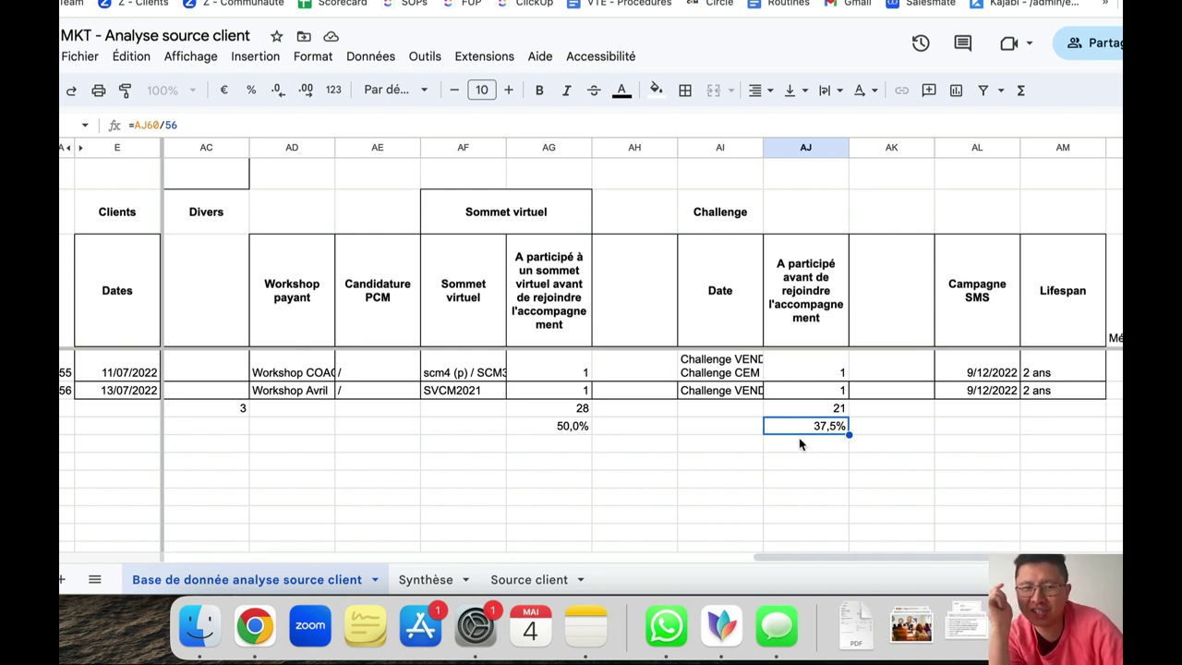
scroll(802, 442, right, 2)
scroll(801, 438, left, 5)
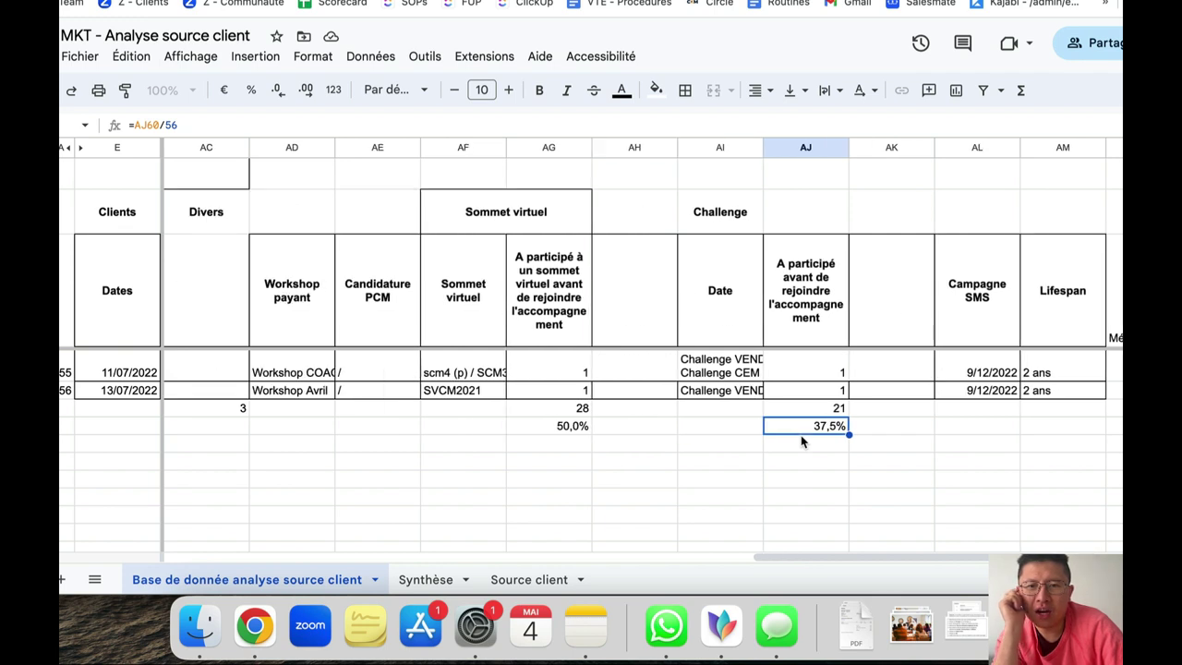
Step: Examine the totals per channel below the Calendly (sources clients) columns, from YouTube through SCM
scroll(801, 438, down, 1)
scroll(801, 442, left, 11)
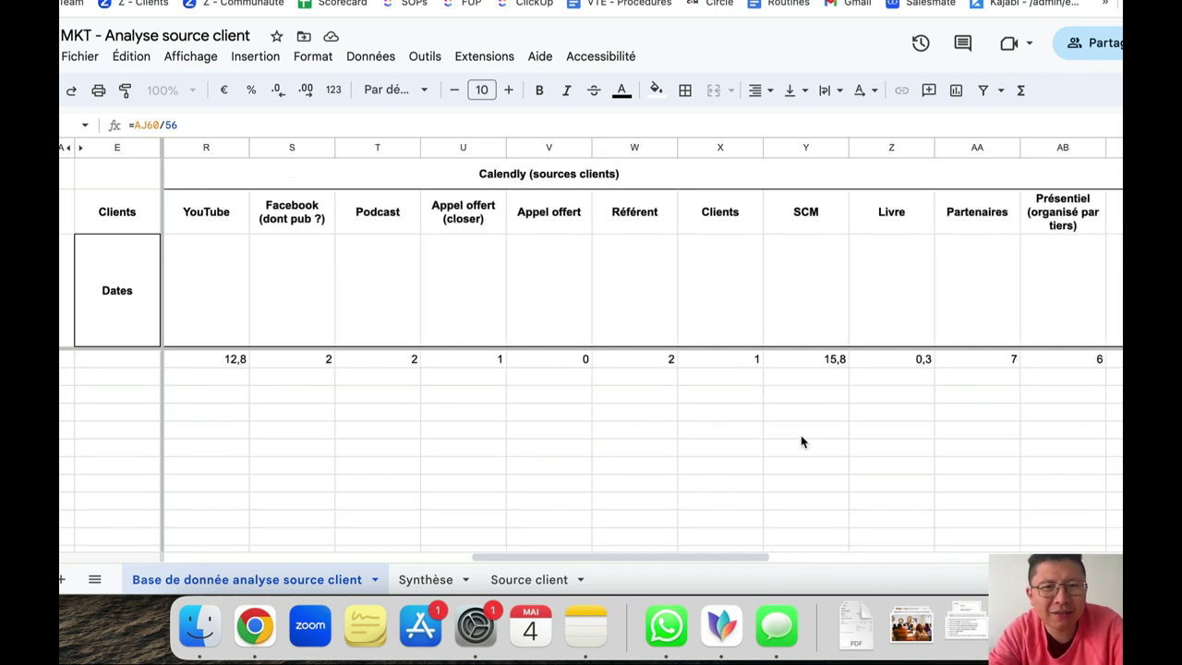
scroll(801, 442, up, 2)
scroll(800, 442, left, 2)
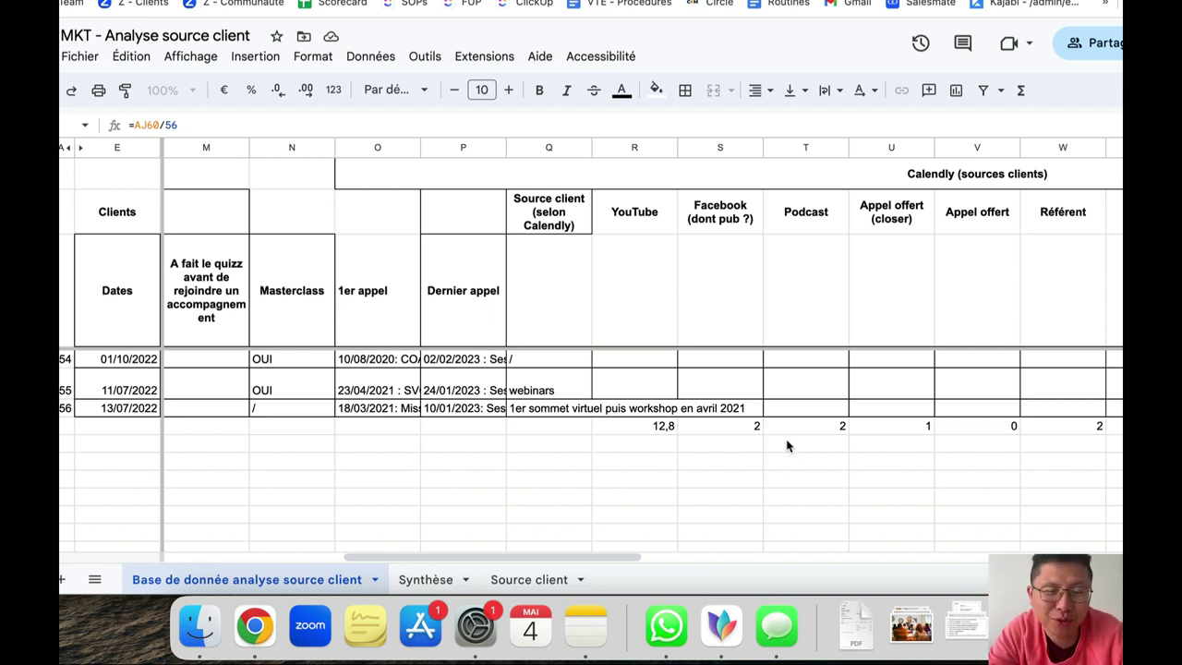
scroll(787, 446, right, 2)
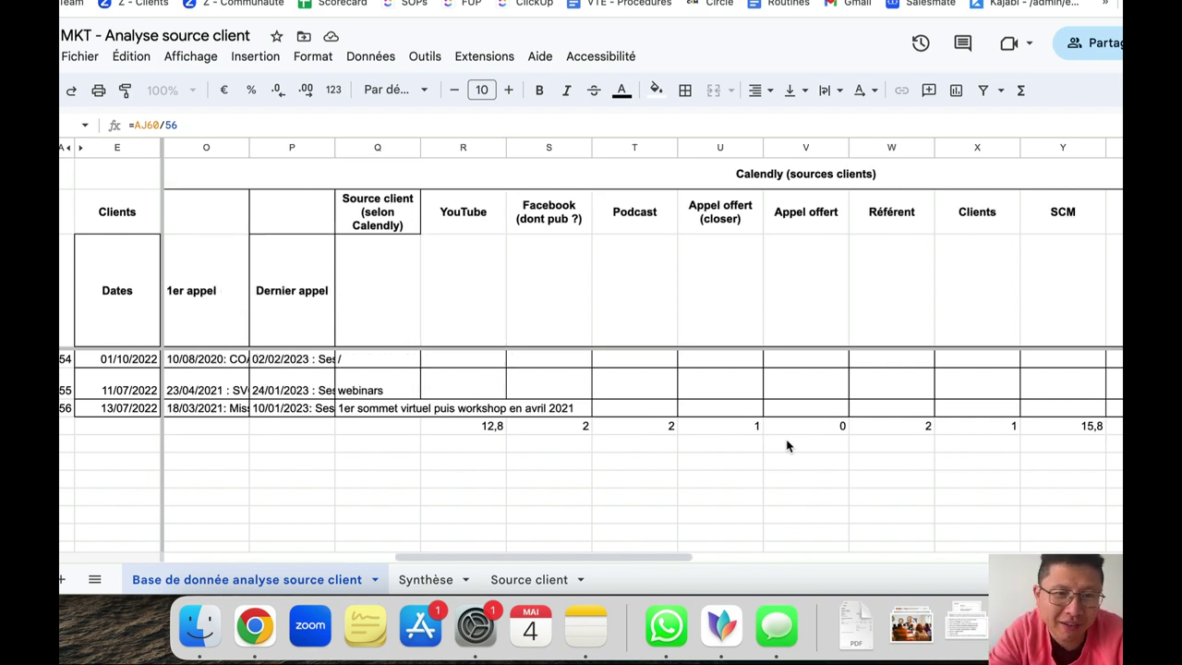
Step: Check the sum formula for the Appel offert (closer) channel in the totals row below column U
click(787, 446)
click(709, 433)
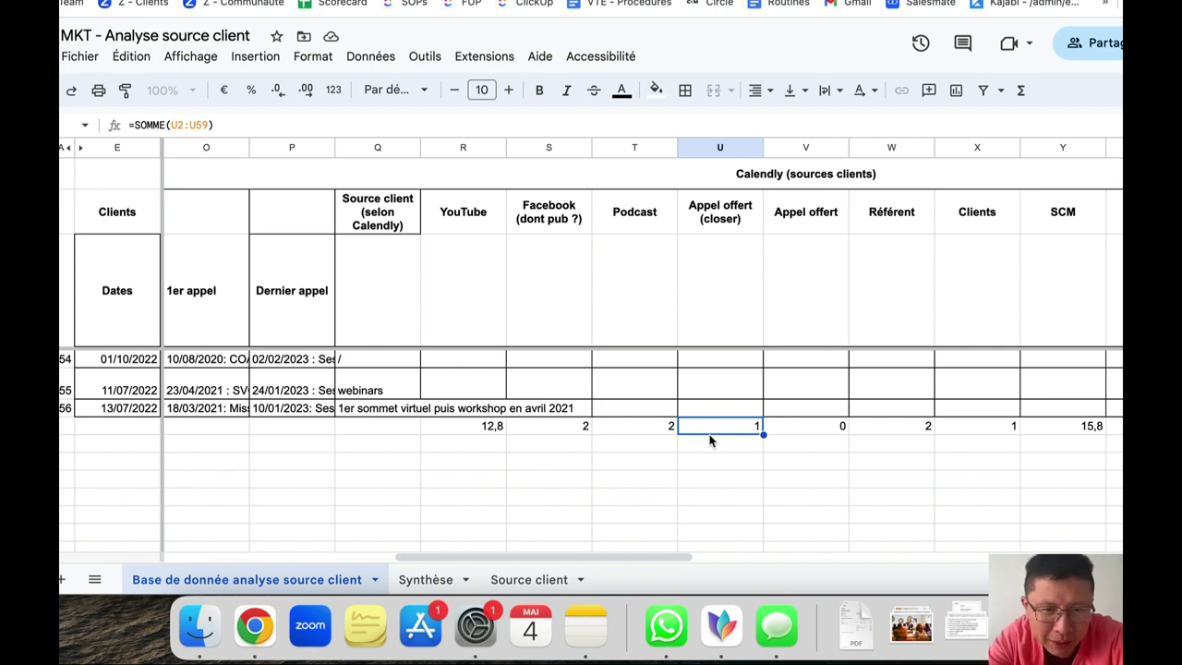
click(404, 431)
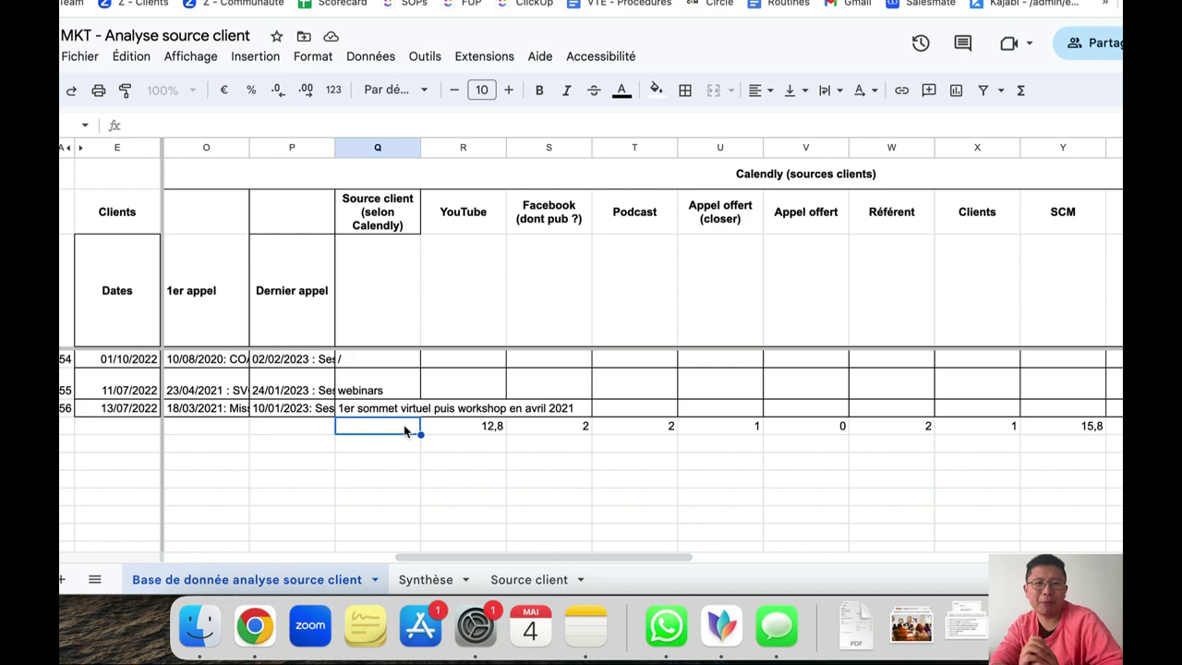
Step: Review the clients' Calendly answers in the Source client column Q against the channel marks entered beside them
scroll(404, 429, up, 10)
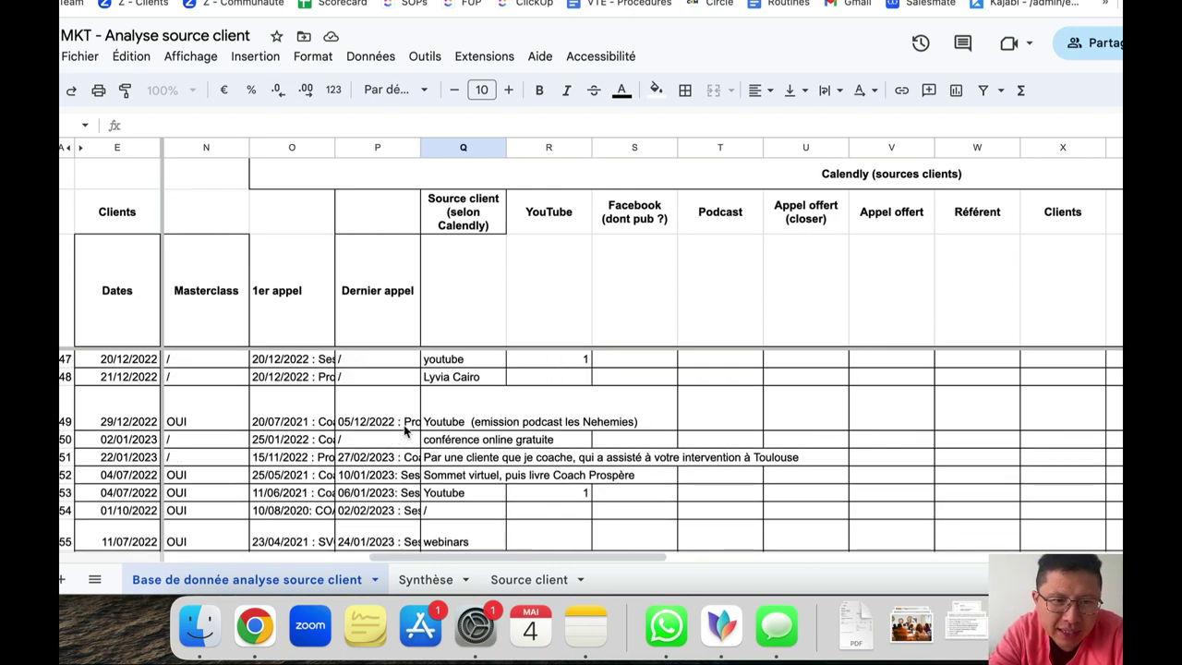
scroll(404, 431, up, 6)
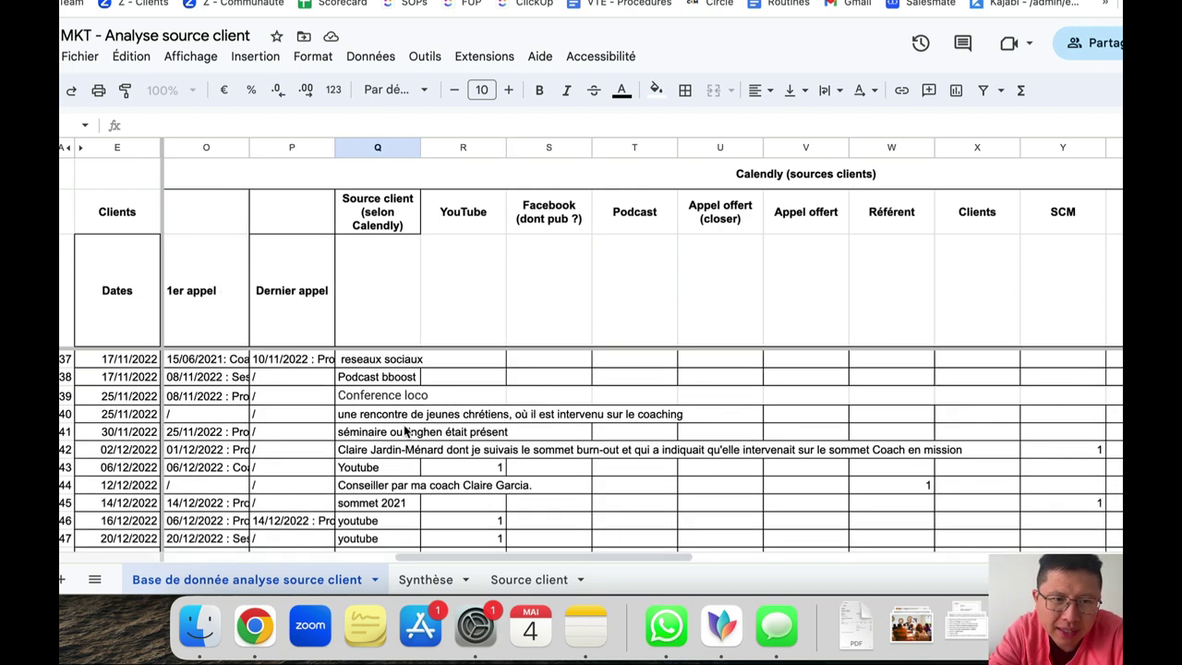
scroll(403, 430, up, 3)
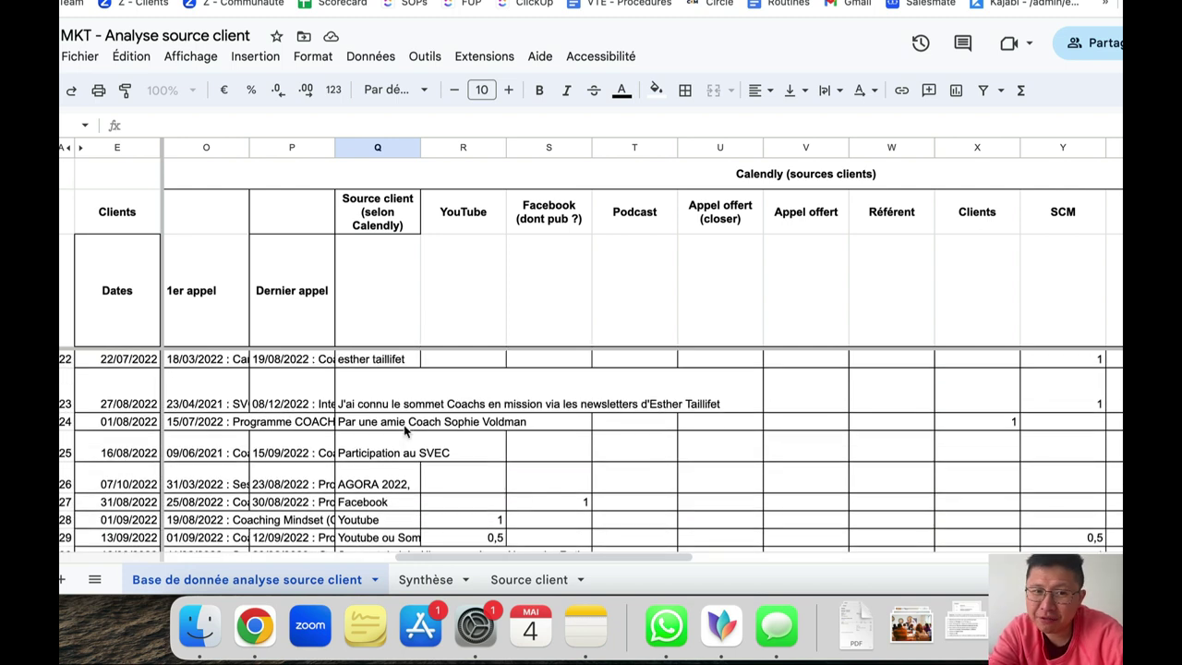
scroll(403, 430, up, 1)
scroll(404, 430, down, 5)
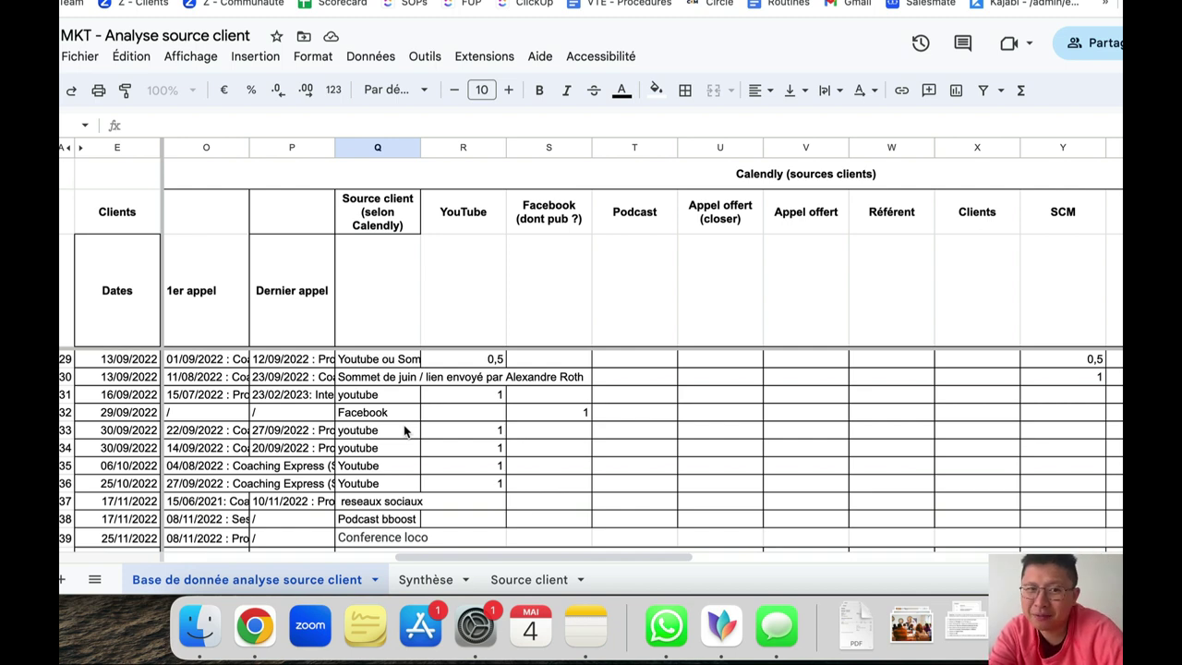
scroll(404, 431, down, 10)
scroll(404, 431, left, 1)
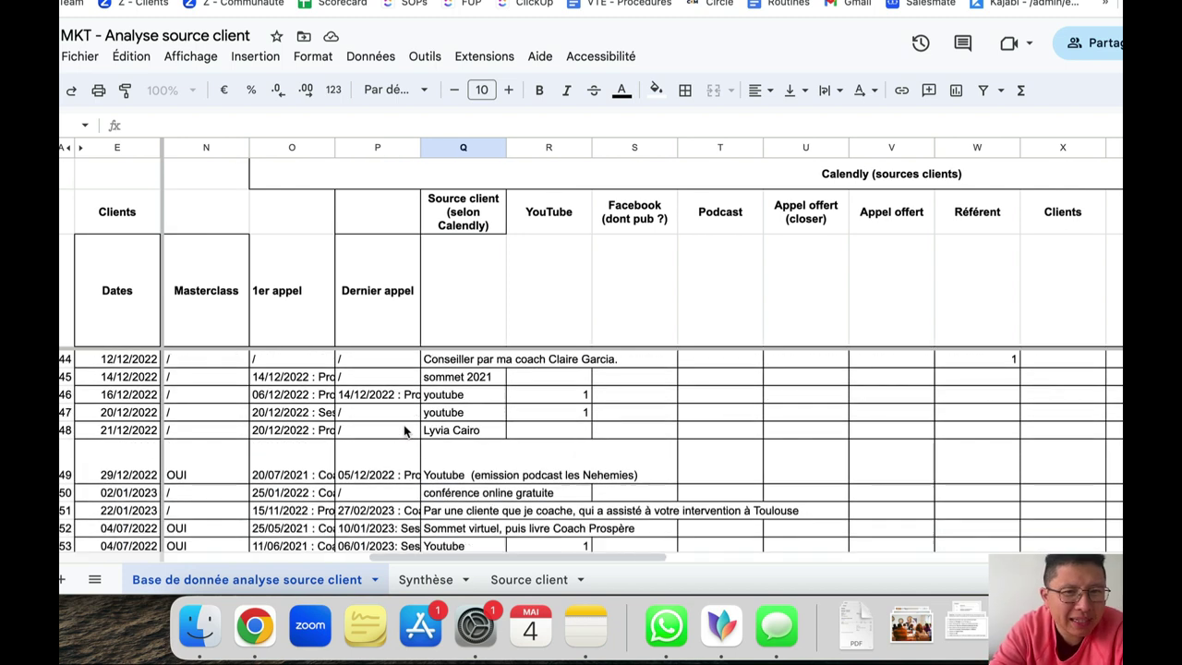
scroll(404, 431, down, 3)
scroll(404, 430, right, 2)
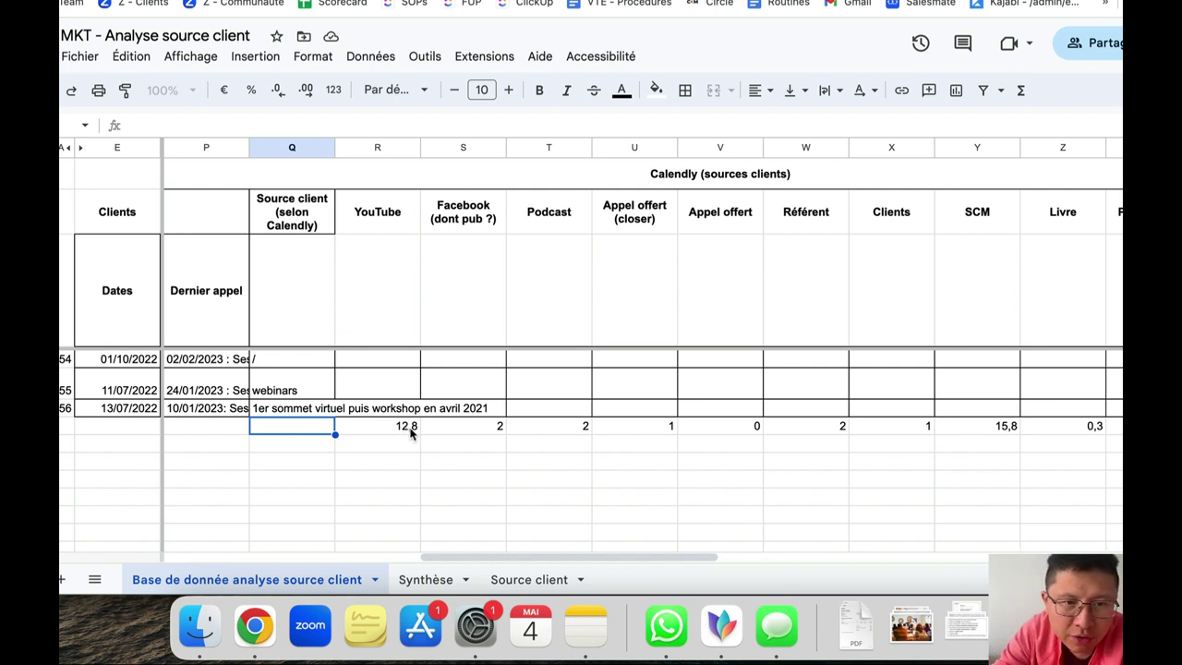
Step: Check the YouTube total's formula in column R and look over the individual client entries it sums
click(406, 428)
scroll(411, 434, up, 3)
scroll(411, 434, up, 5)
scroll(411, 434, right, 2)
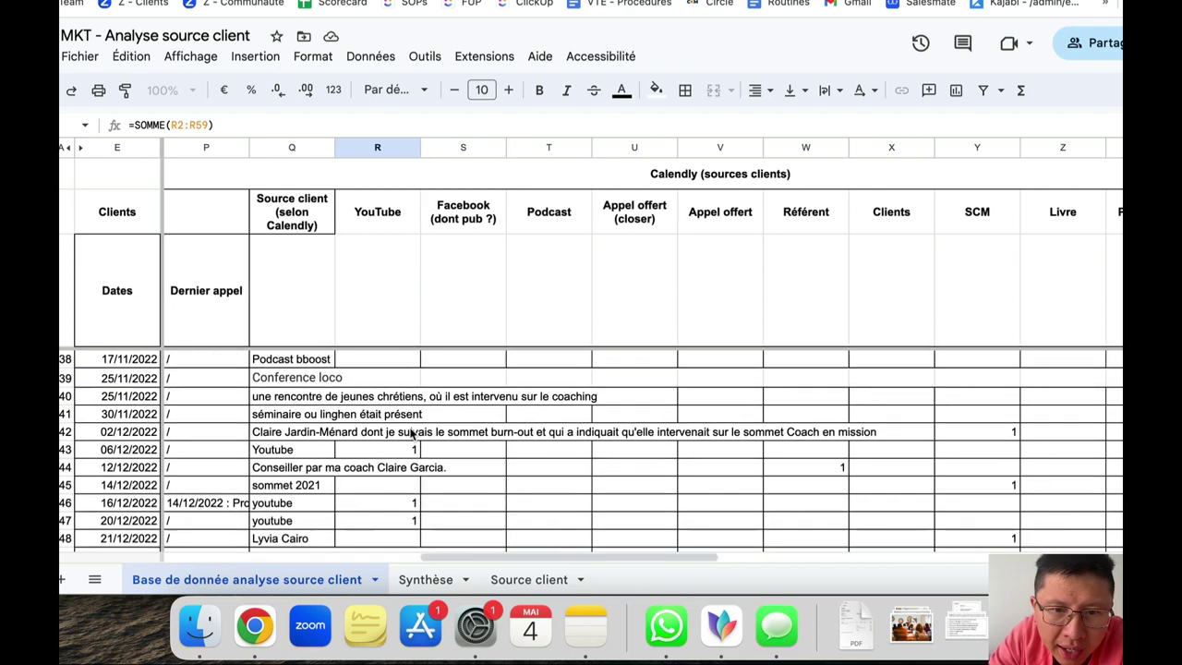
scroll(411, 434, down, 8)
scroll(411, 434, down, 2)
scroll(411, 434, right, 1)
scroll(411, 434, up, 3)
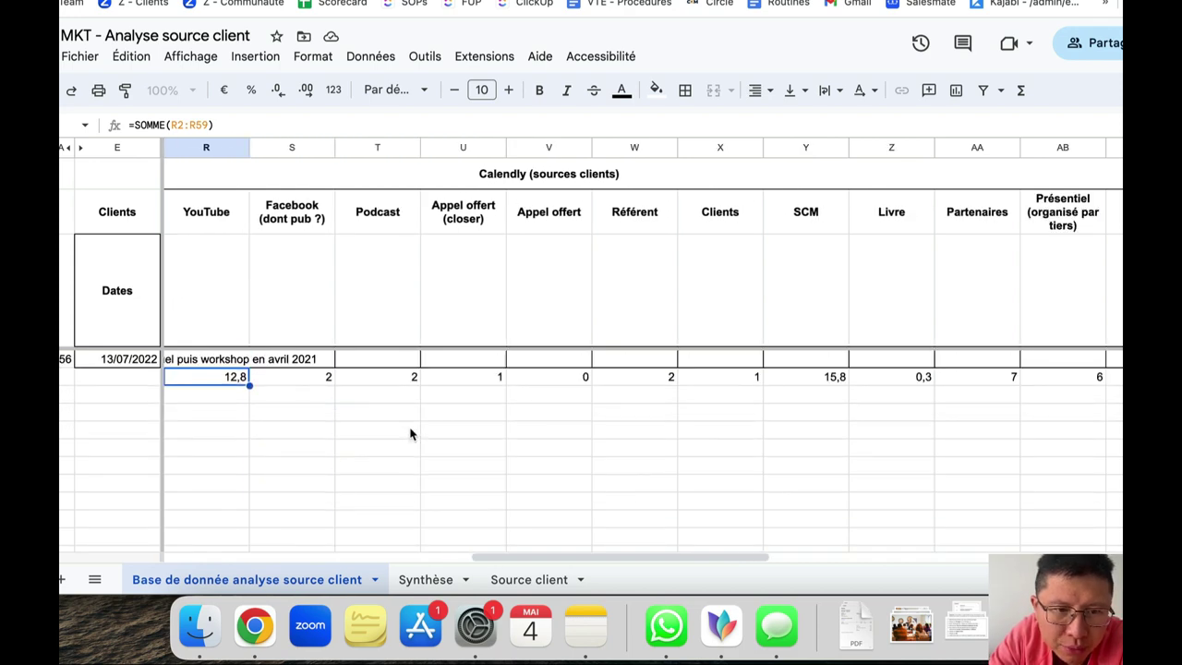
scroll(411, 434, left, 1)
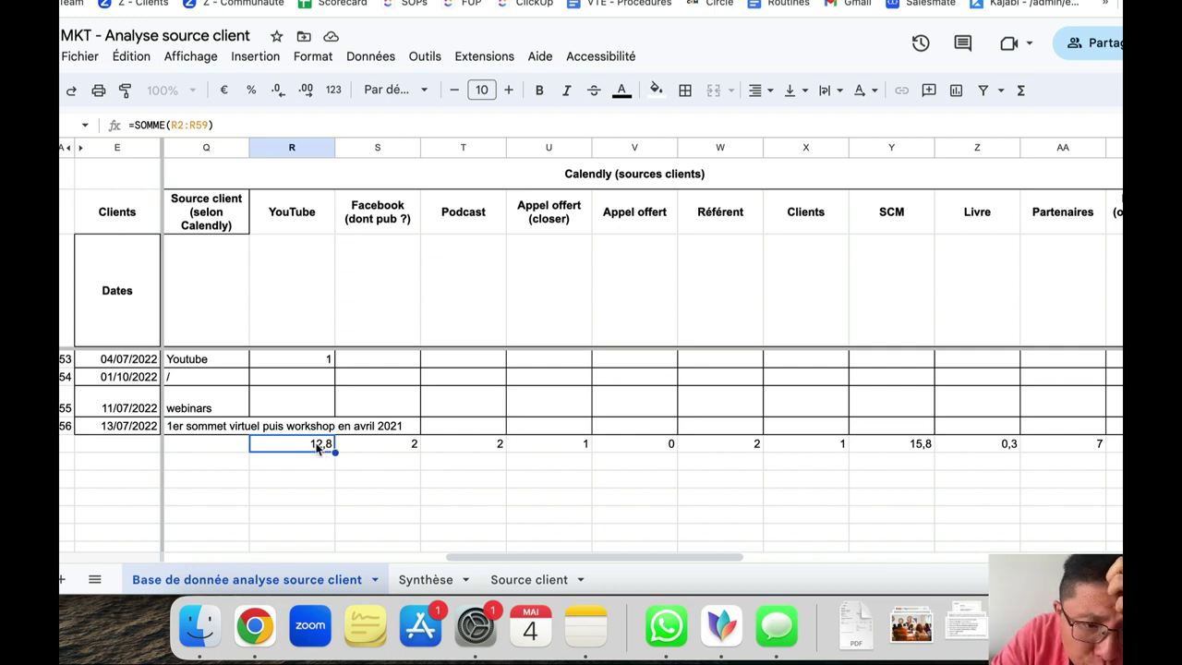
Step: Compare the YouTube, SCM and Livre totals below the Calendly (sources clients) columns
click(925, 452)
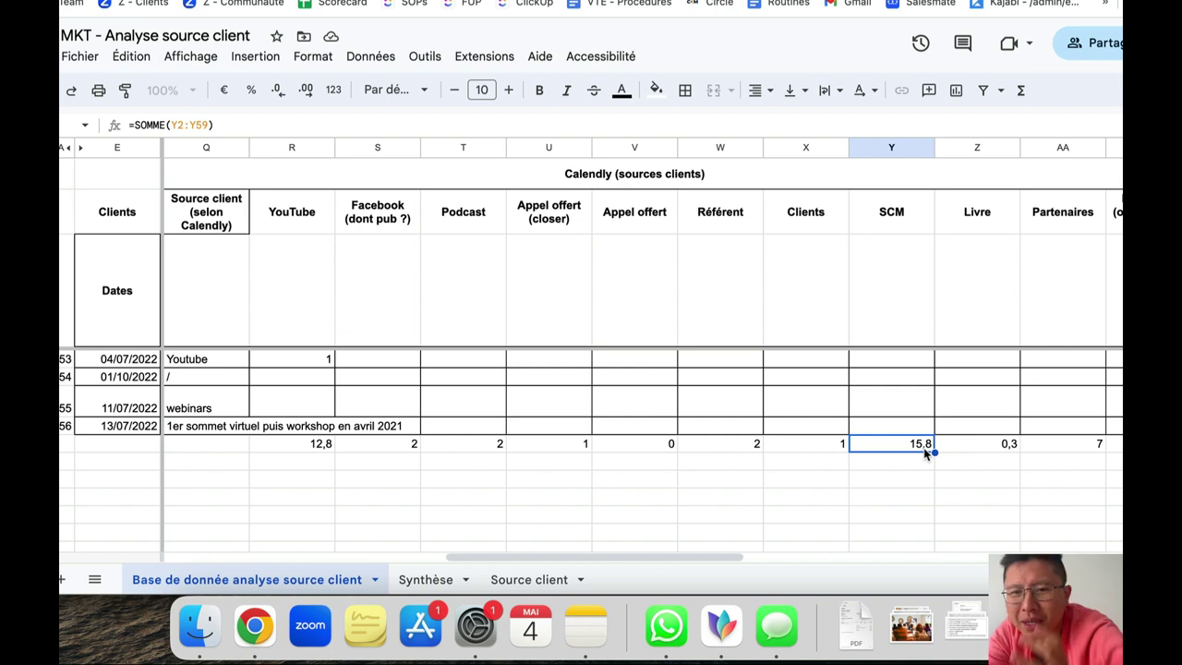
click(991, 452)
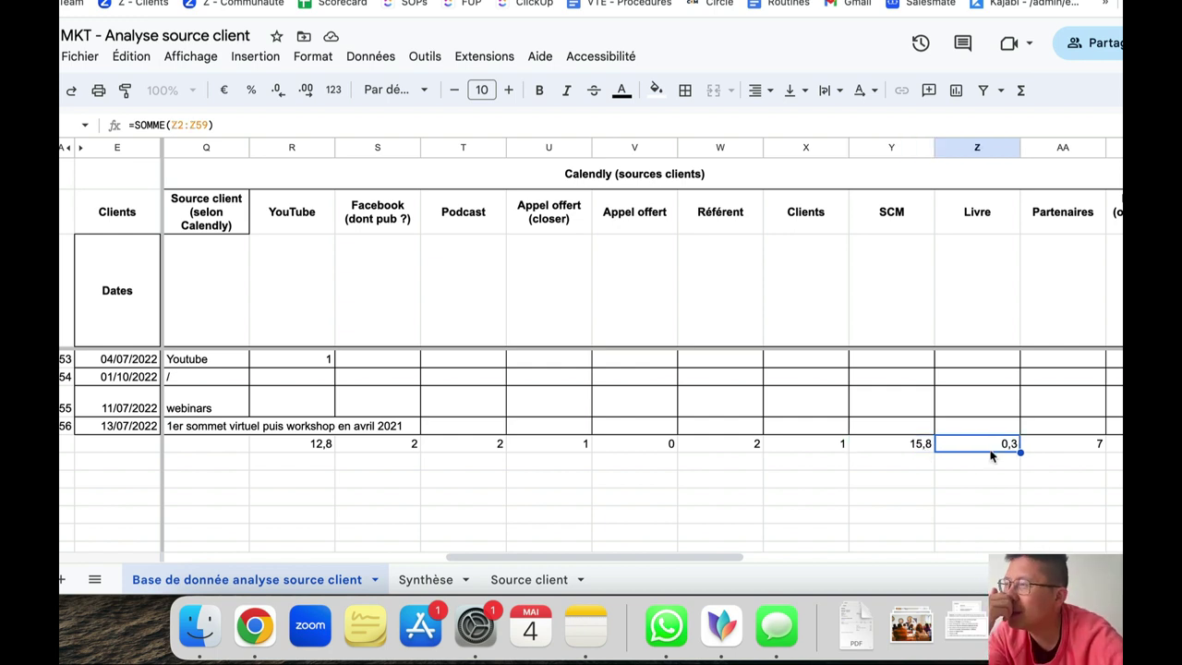
click(325, 448)
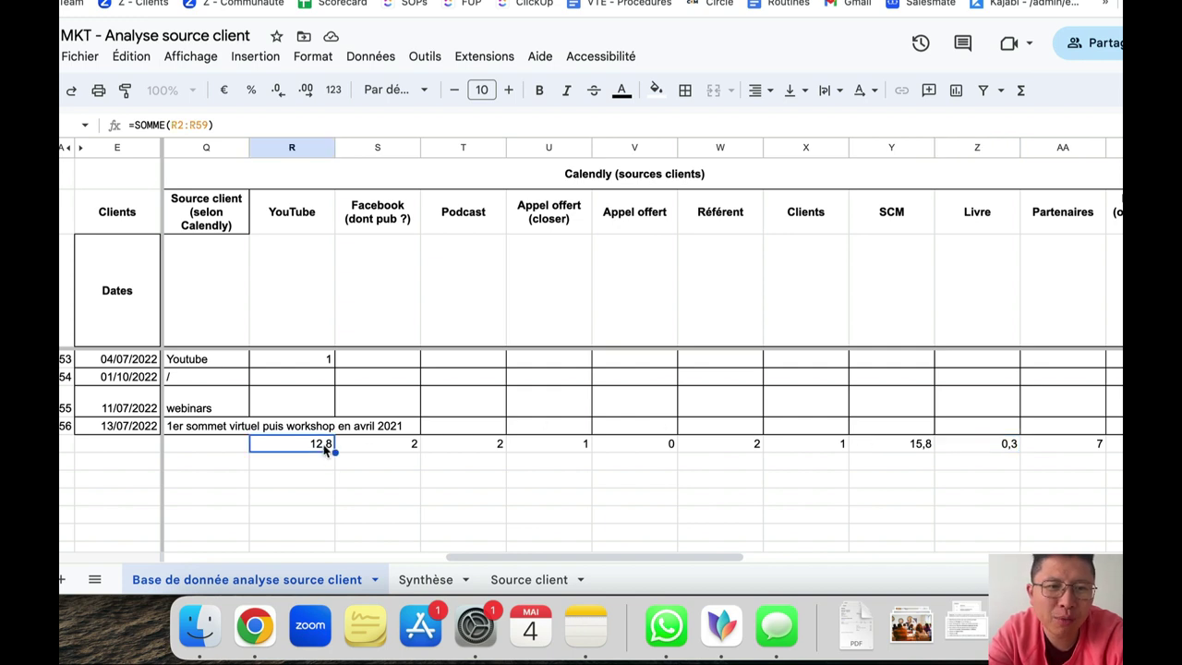
click(1005, 454)
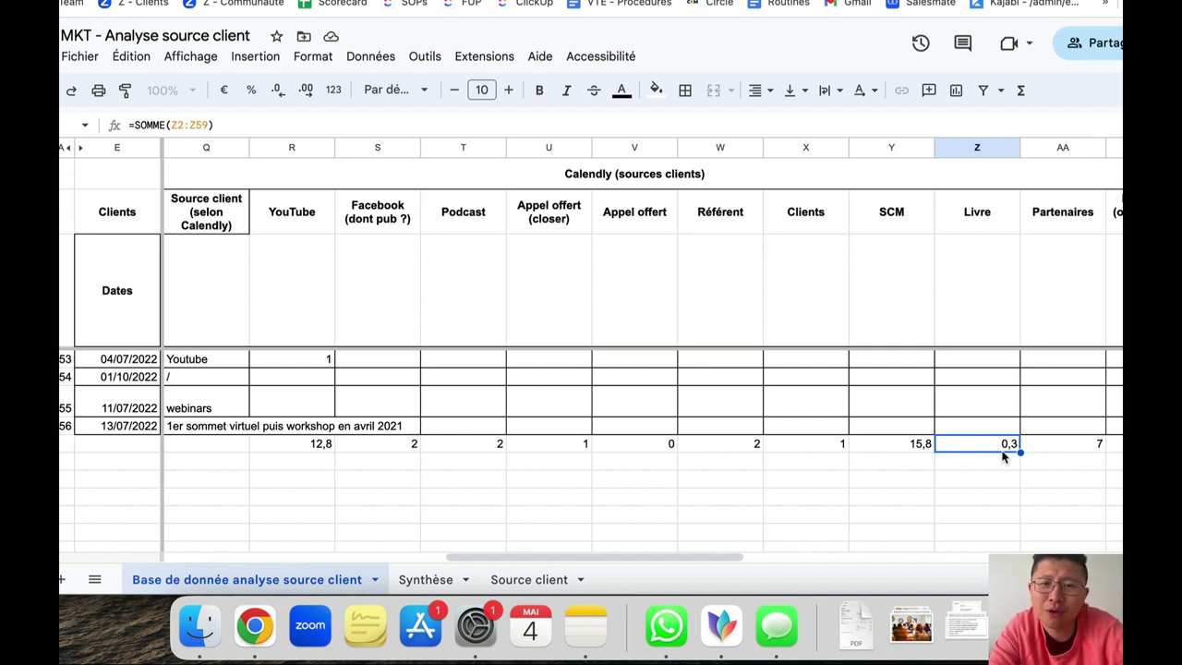
click(320, 447)
click(911, 447)
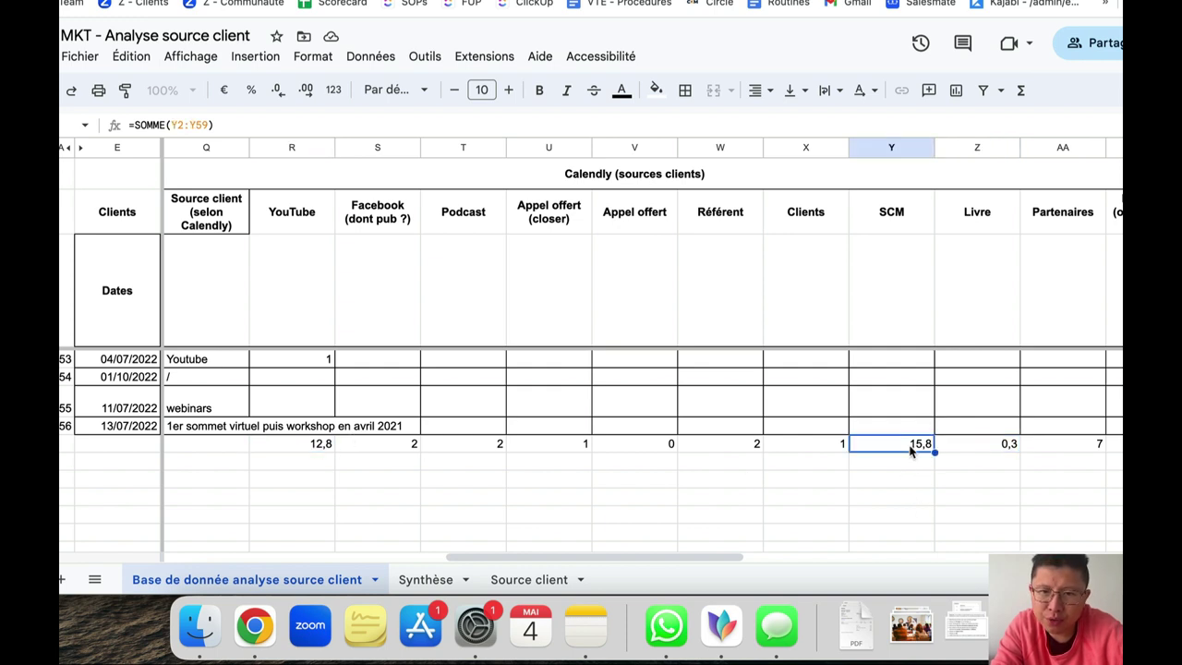
Step: Examine the totals of the Partenaires, Présentiel (organisé par tiers) and Appel offert channels
scroll(915, 451, right, 1)
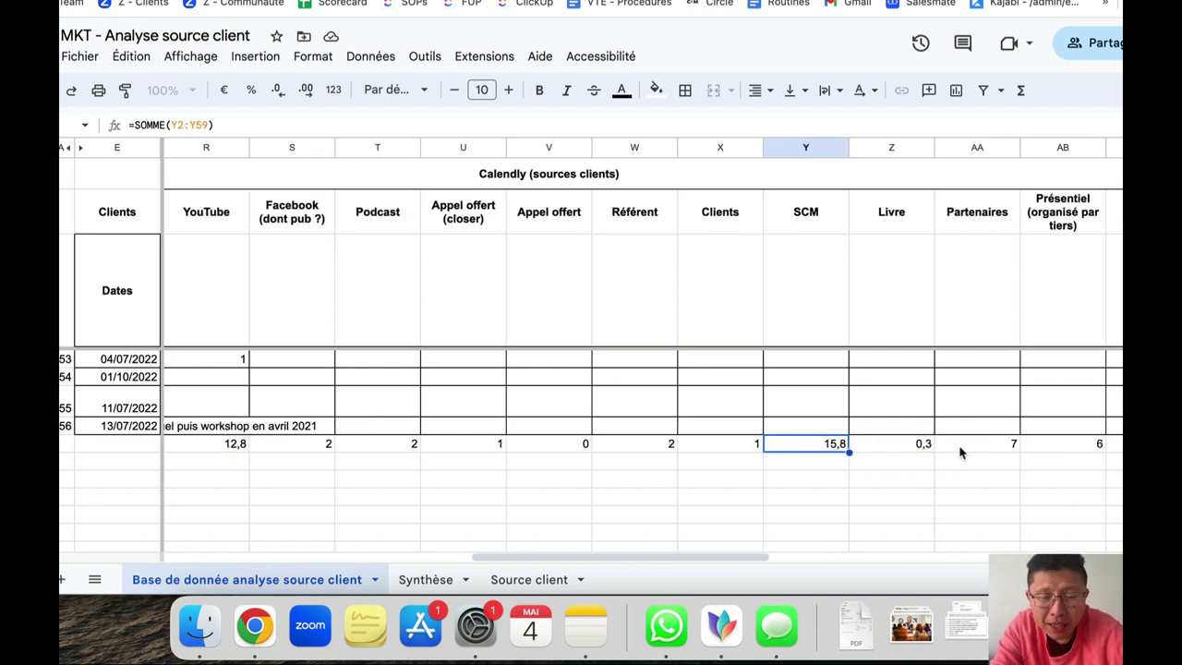
click(961, 449)
scroll(961, 450, right, 2)
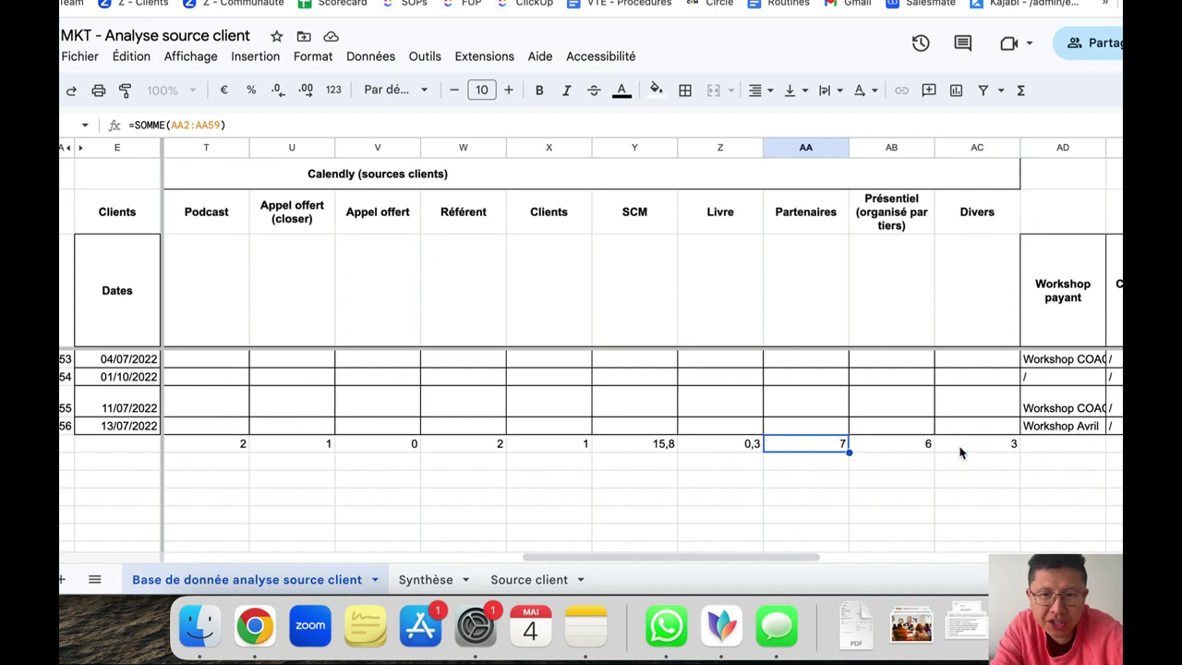
click(871, 451)
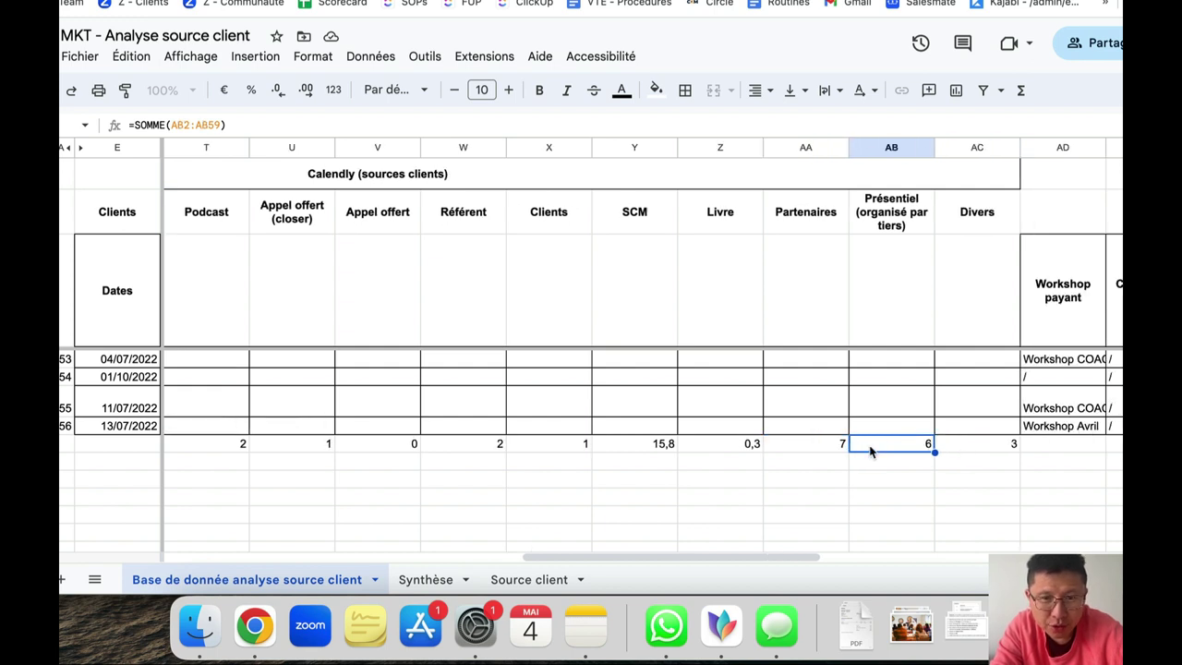
scroll(870, 451, left, 2)
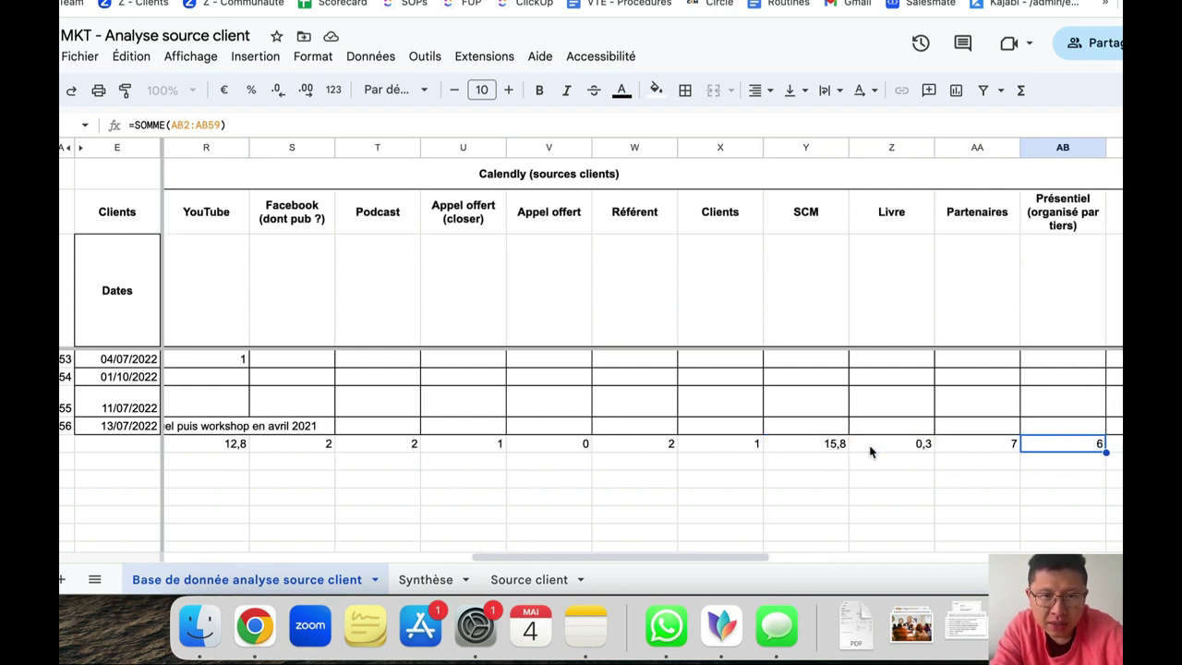
click(568, 449)
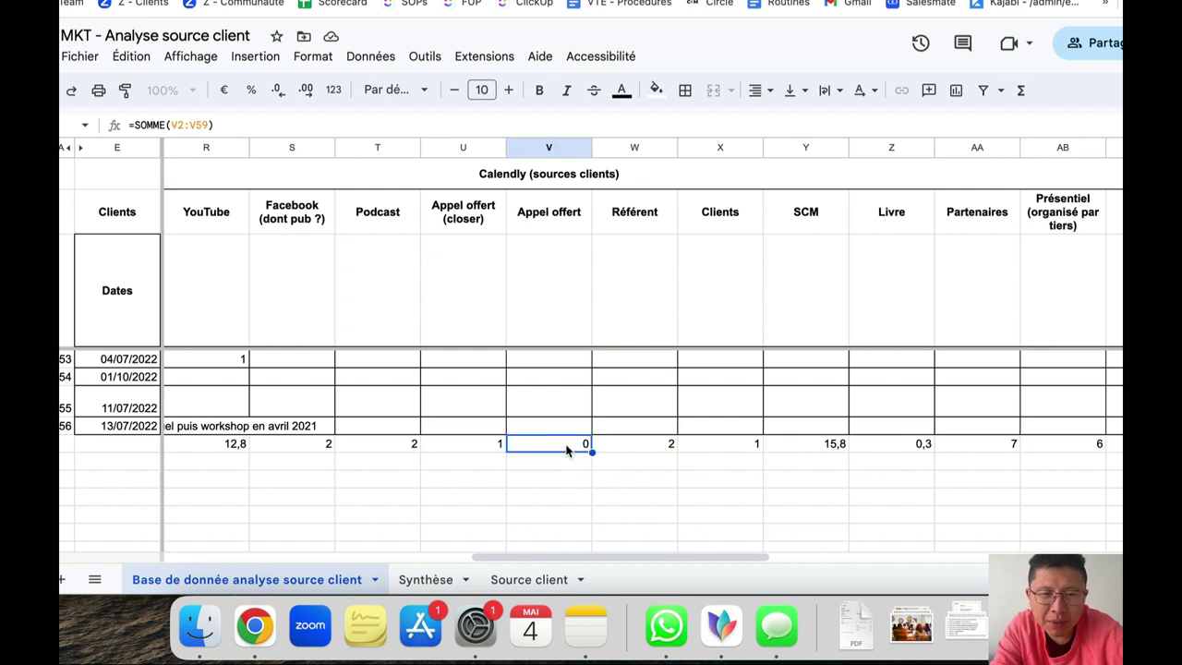
scroll(568, 449, left, 1)
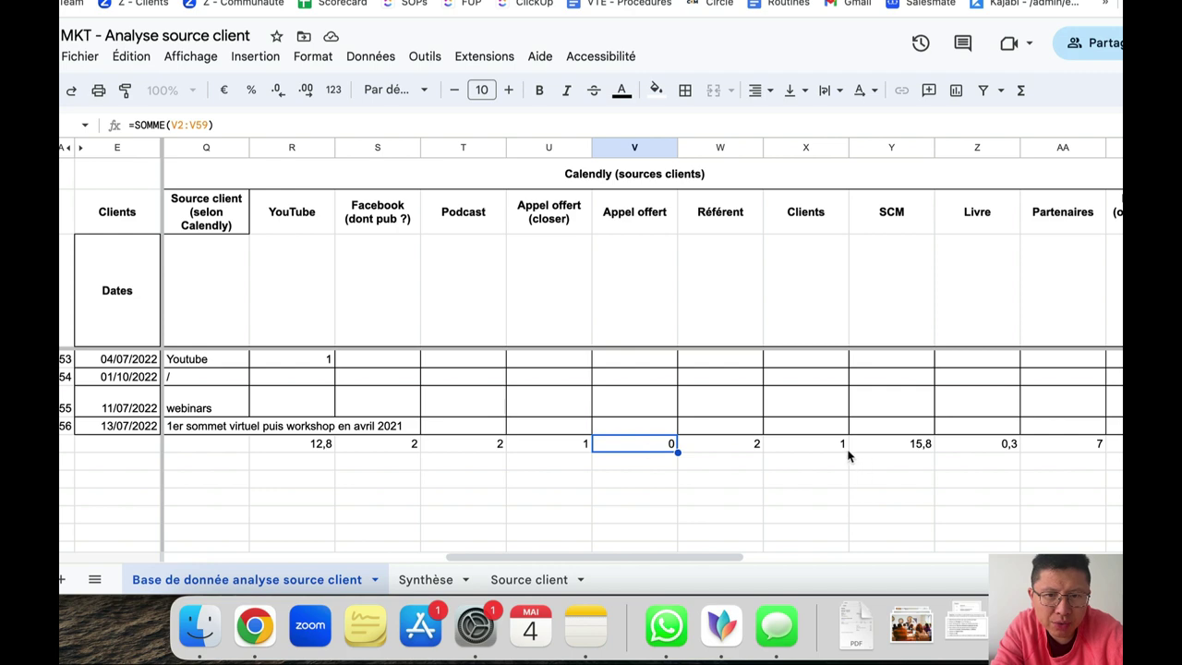
Step: Compare the Coach prospère percentage in column I with the Sommet virtuel and Challenge percentages in columns AG and AJ
scroll(825, 452, left, 10)
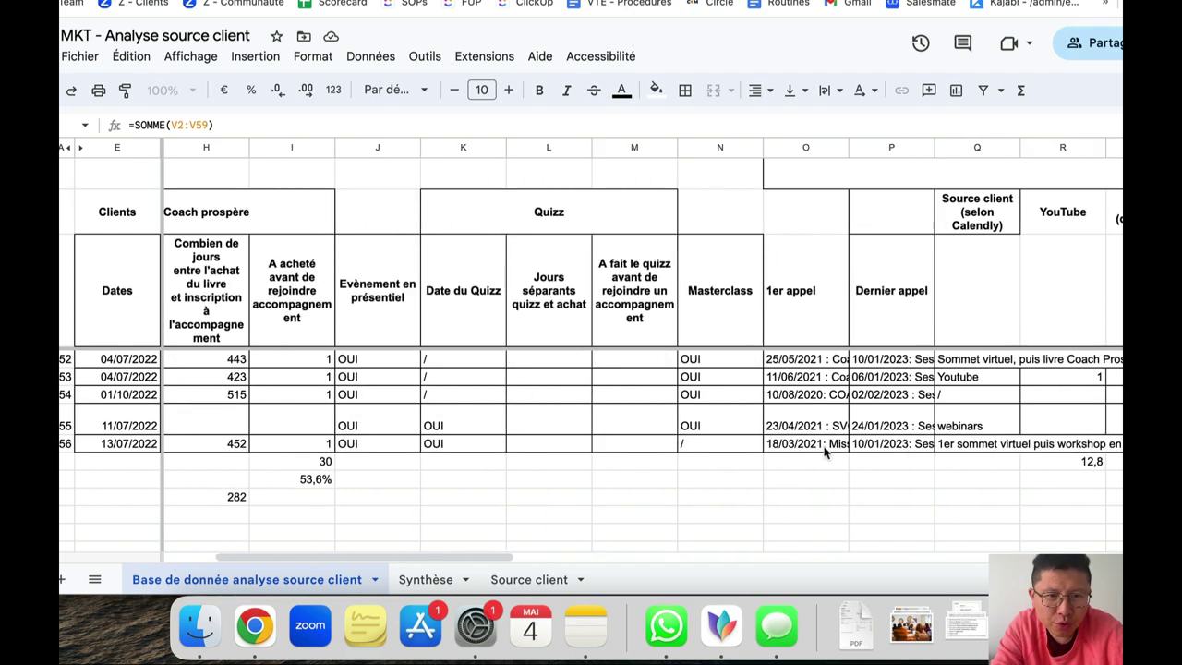
scroll(825, 451, right, 20)
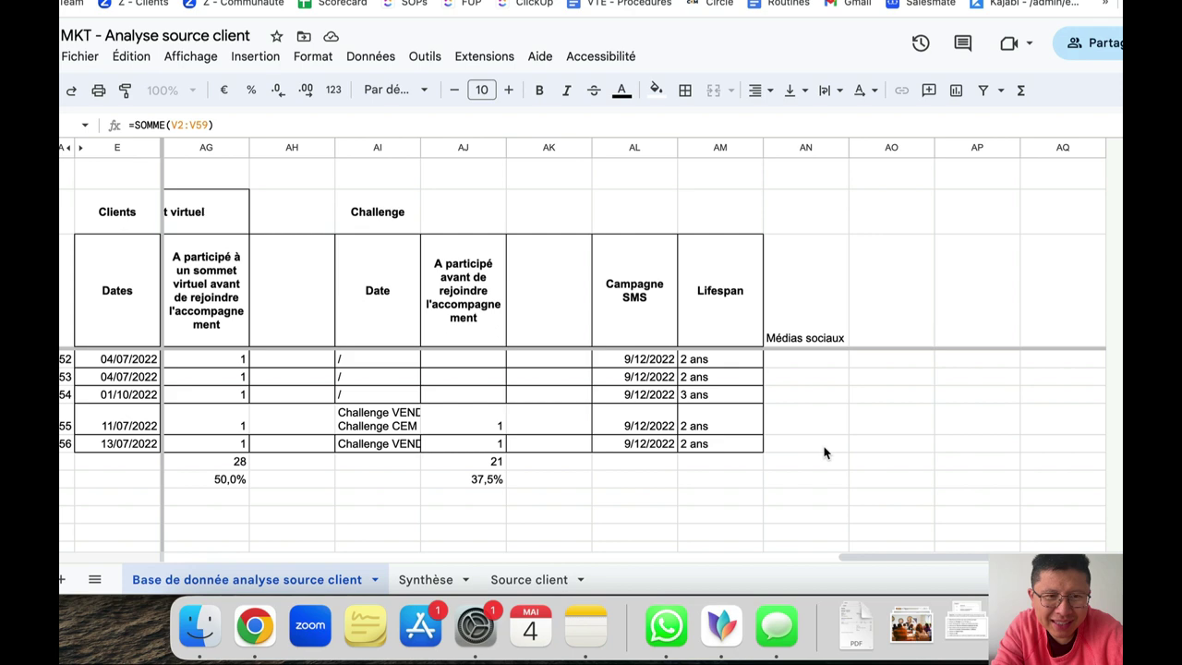
scroll(825, 452, left, 20)
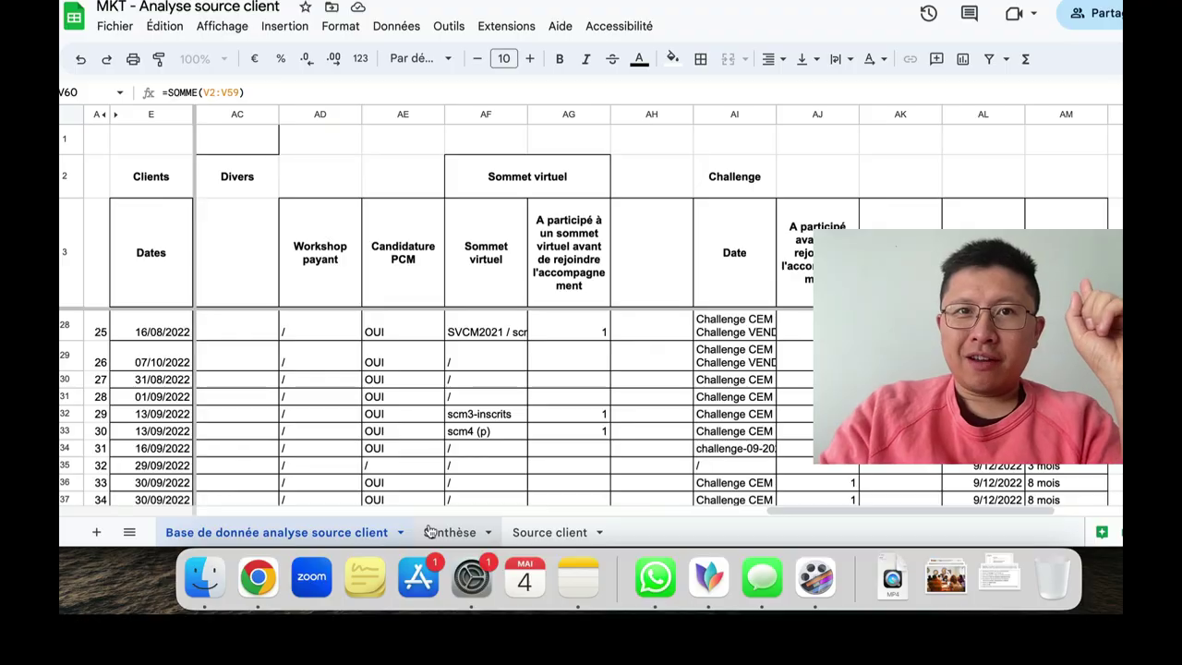
Step: Read the four numbered conclusions on the Synthèse sheet and open the Source client sheet with its pie chart
click(429, 532)
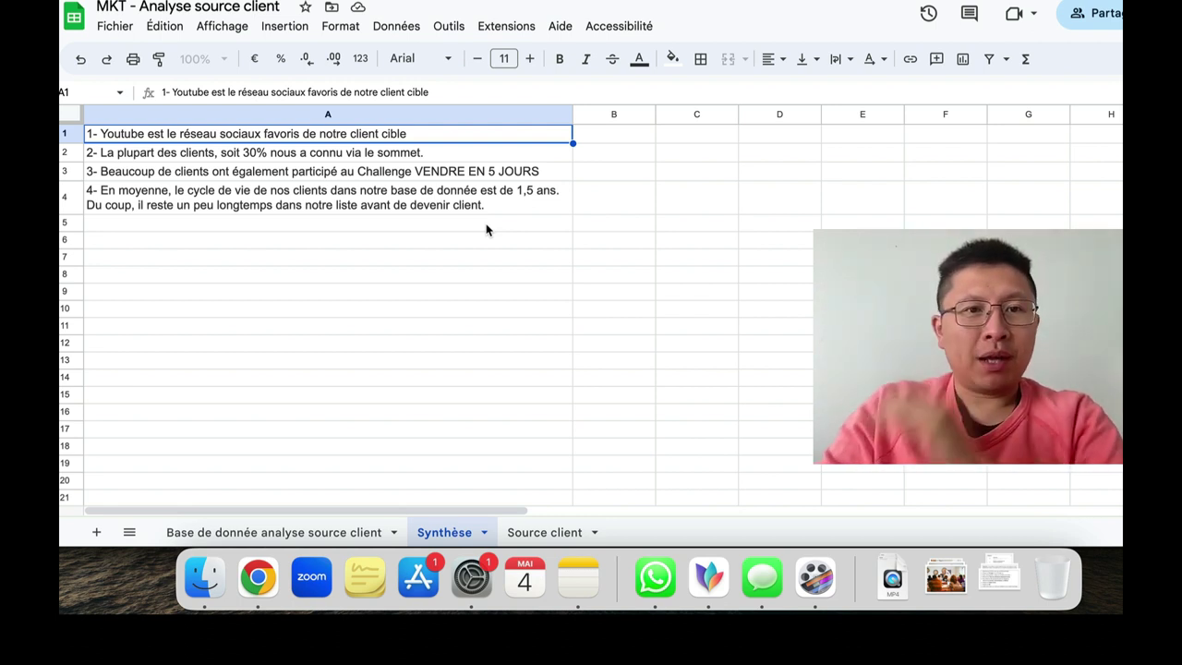
click(356, 157)
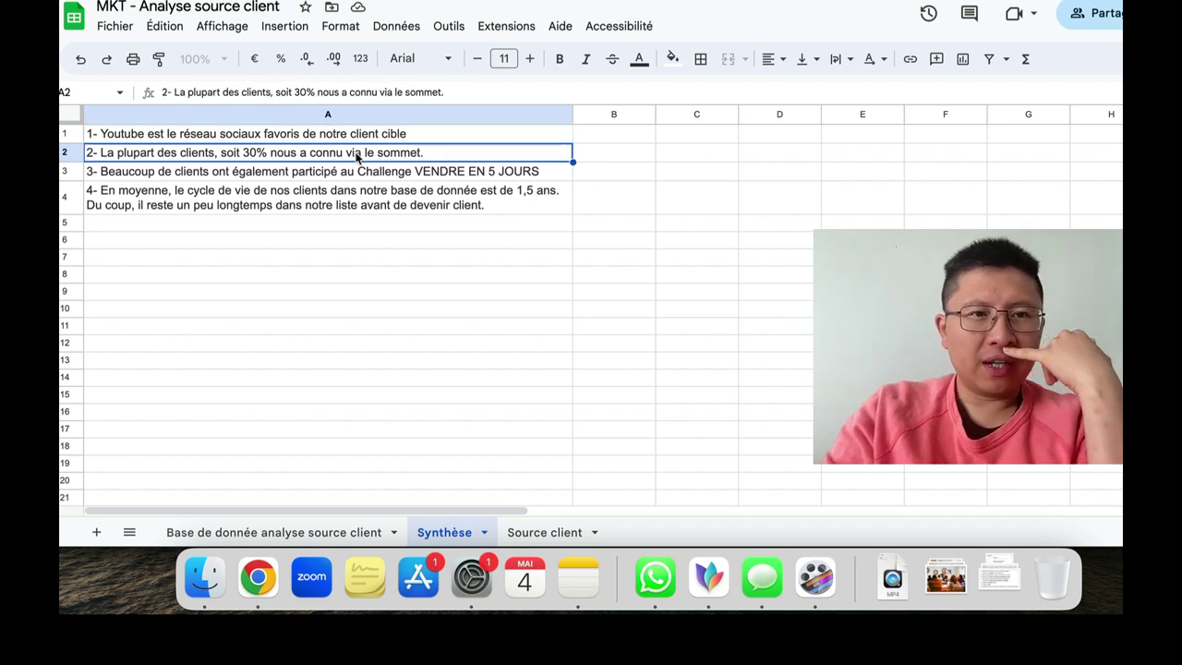
click(349, 177)
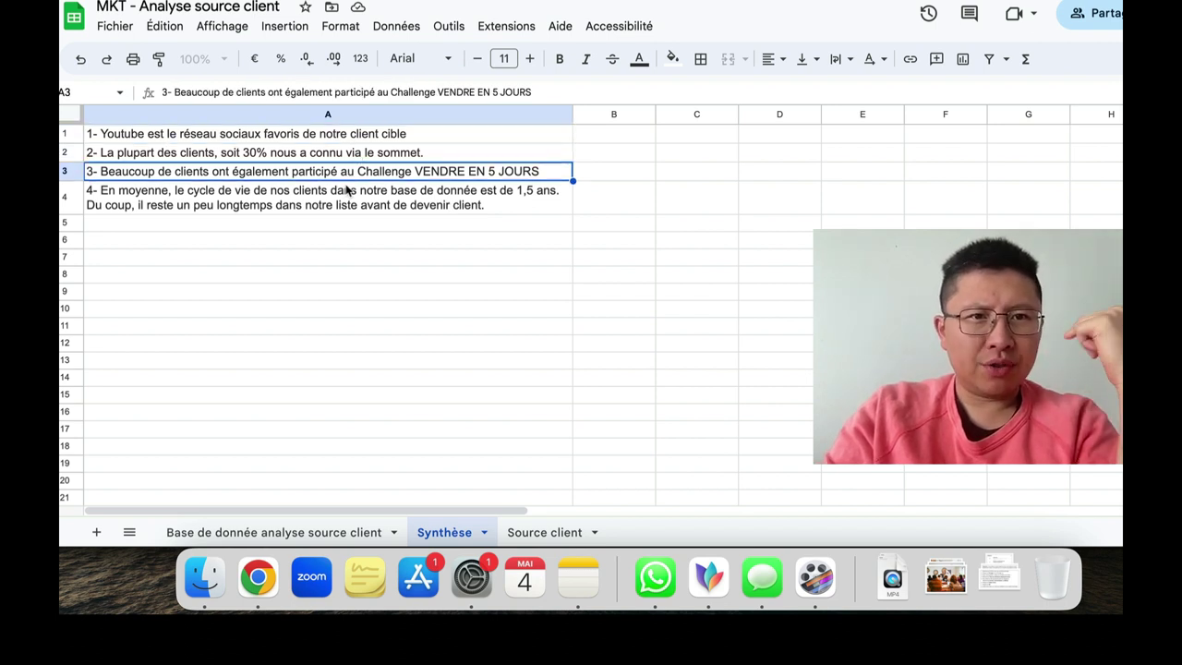
click(347, 190)
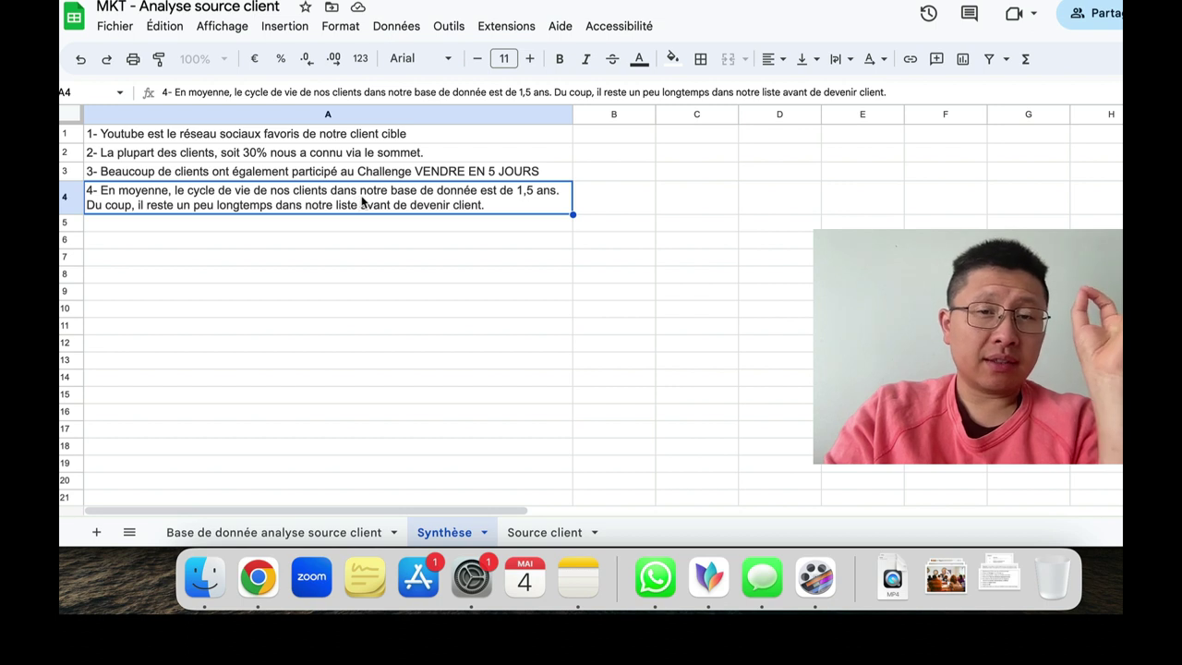
click(548, 534)
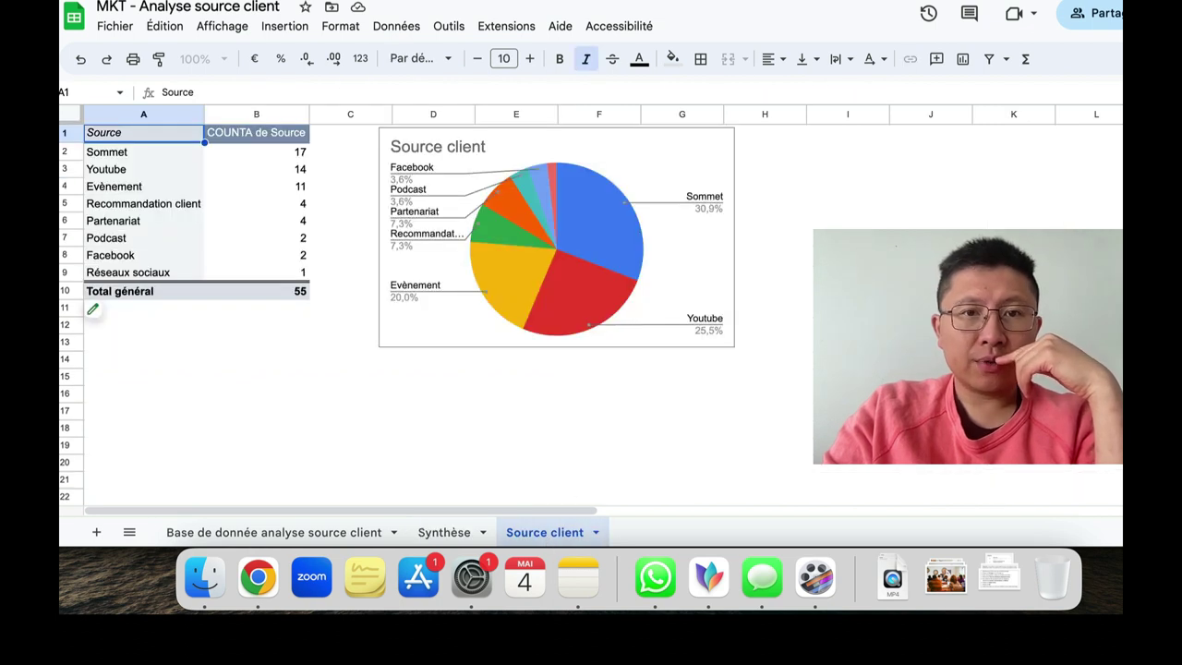